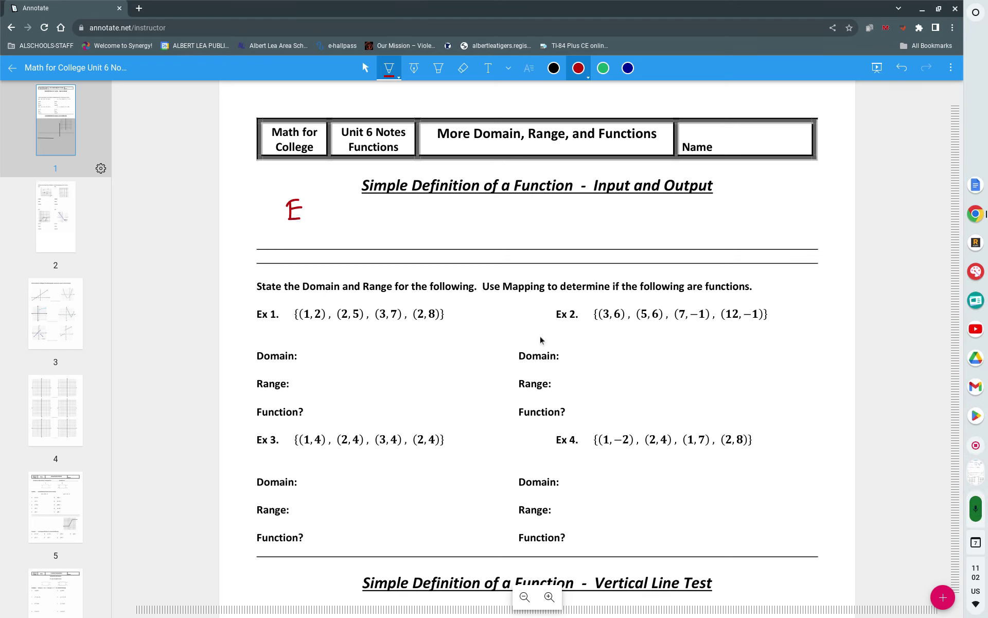
Handwrite 'Every Input has exactly one output' in red under the Input/Output heading
mouse_move(341, 208)
mouse_down()
mouse_move(340, 232)
mouse_move(372, 201)
mouse_move(380, 220)
mouse_move(385, 205)
mouse_move(388, 220)
mouse_move(441, 220)
mouse_up()
mouse_move(442, 214)
mouse_down()
mouse_move(514, 218)
mouse_move(501, 219)
mouse_up()
mouse_move(526, 211)
mouse_down()
mouse_move(516, 214)
mouse_move(536, 218)
mouse_up()
mouse_move(552, 199)
mouse_down()
mouse_move(553, 214)
mouse_move(562, 207)
mouse_up()
drag(562, 198, 563, 242)
mouse_move(600, 207)
mouse_down()
mouse_move(615, 219)
mouse_move(660, 218)
mouse_up()
drag(665, 206, 678, 217)
drag(683, 200, 698, 227)
drag(699, 211, 721, 218)
drag(723, 210, 740, 219)
drag(737, 209, 751, 207)
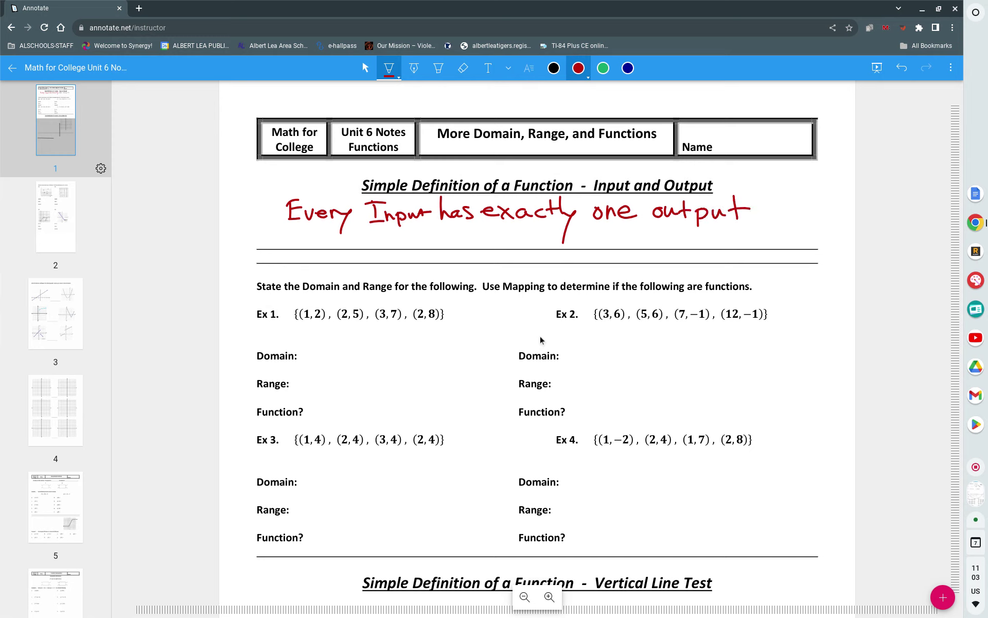
In blue ink, label Input as 'x' and output as 'y', then stop drawing
click(628, 68)
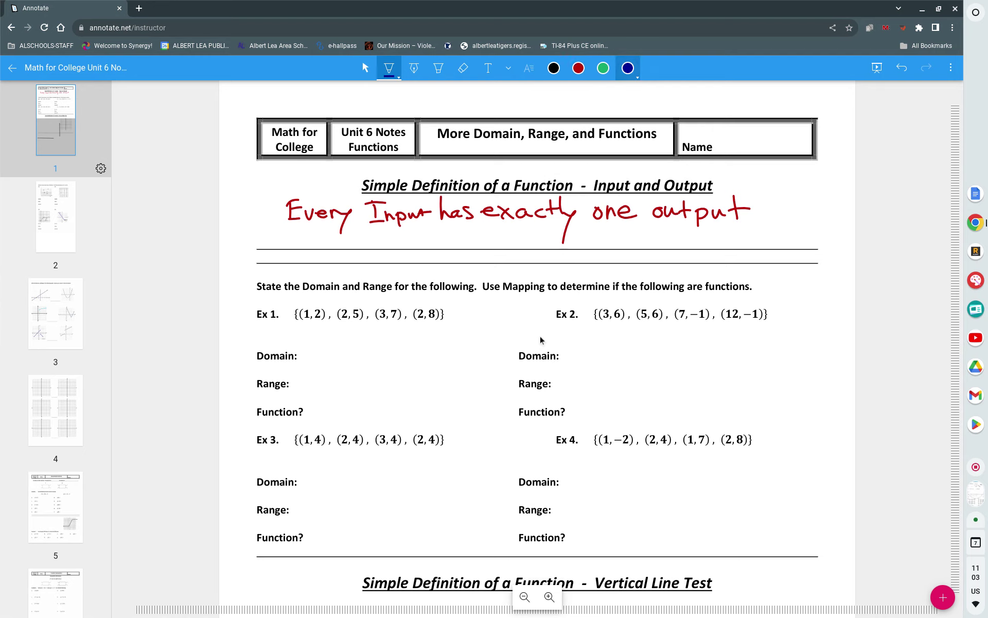
drag(393, 229, 410, 244)
mouse_move(406, 230)
mouse_down()
mouse_move(395, 241)
mouse_move(381, 231)
mouse_up()
drag(382, 226, 384, 232)
drag(694, 233, 702, 240)
drag(707, 236, 701, 258)
drag(670, 221, 673, 226)
drag(676, 222, 714, 230)
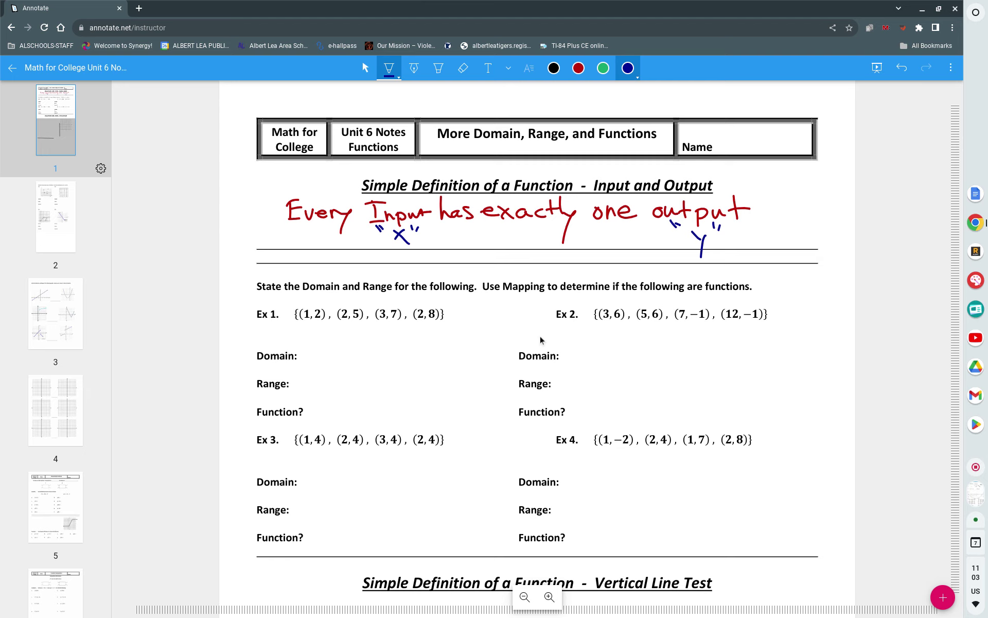
key(Escape)
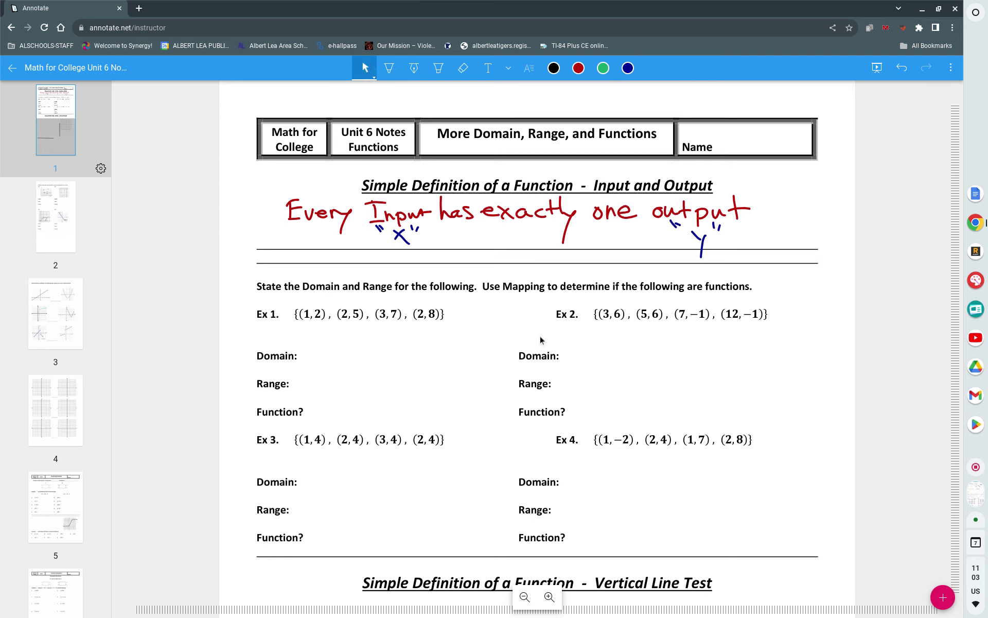
Write Ex 1's domain as {1, 2, 3} in blue beside the Domain label
scroll(540, 340, down, 3)
key(p)
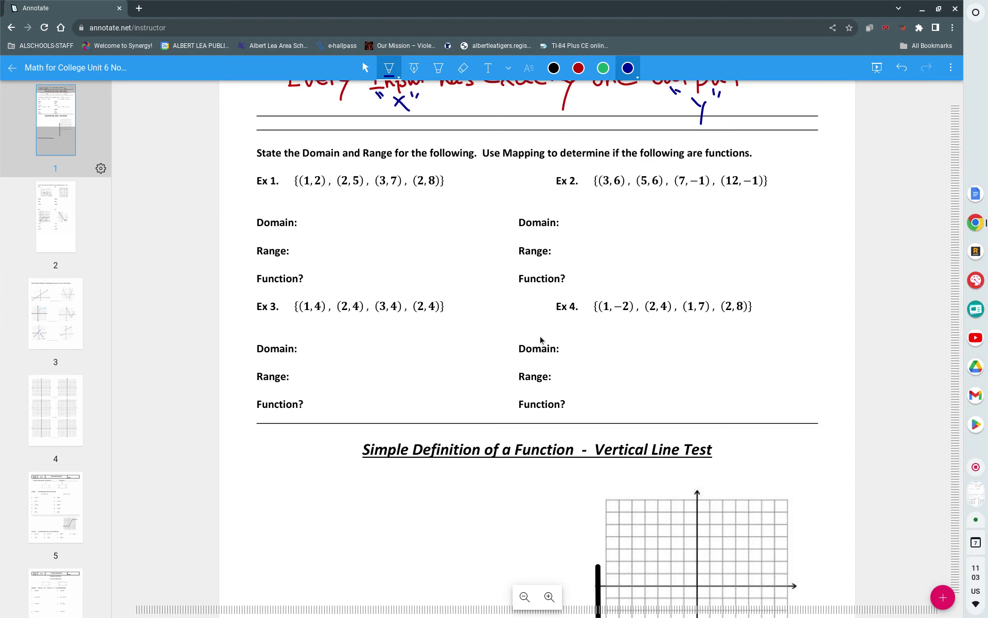
drag(311, 203, 311, 238)
drag(321, 208, 321, 223)
mouse_move(328, 222)
mouse_down()
mouse_move(327, 234)
mouse_move(353, 230)
mouse_up()
mouse_move(360, 210)
mouse_down()
mouse_move(354, 230)
mouse_move(370, 220)
mouse_move(366, 227)
mouse_move(374, 204)
mouse_move(381, 236)
mouse_up()
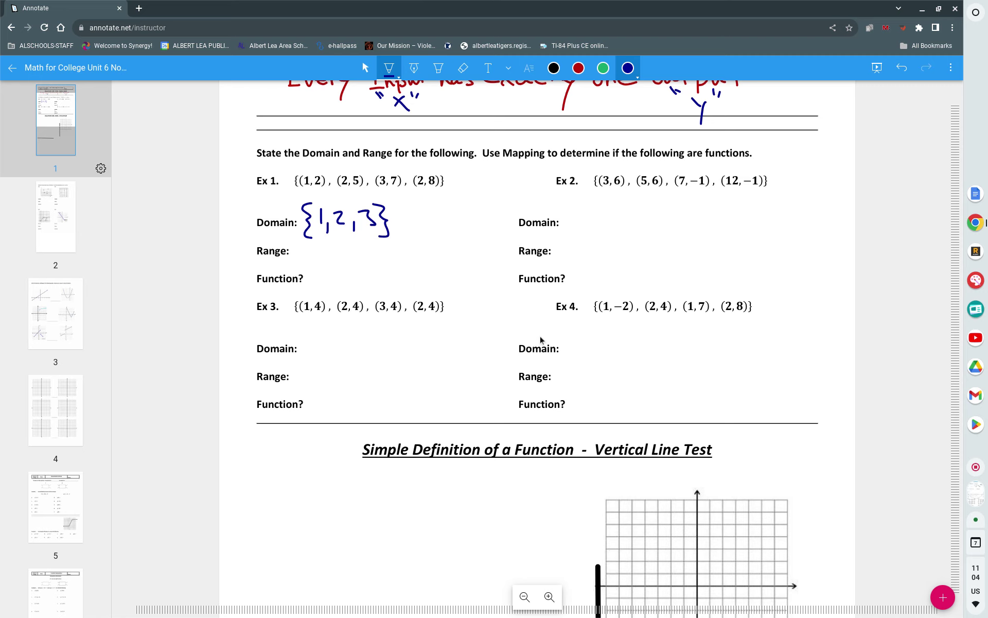
Write Ex 1's range as {2, 5, 7, 8} in blue beside the Range label
mouse_move(314, 243)
mouse_down()
mouse_move(307, 260)
mouse_move(329, 261)
mouse_up()
mouse_move(338, 259)
mouse_down()
mouse_move(336, 267)
mouse_move(347, 258)
mouse_up()
drag(349, 247, 376, 258)
mouse_move(385, 260)
mouse_down()
mouse_move(398, 248)
mouse_move(409, 259)
mouse_move(407, 246)
mouse_up()
drag(418, 240, 417, 264)
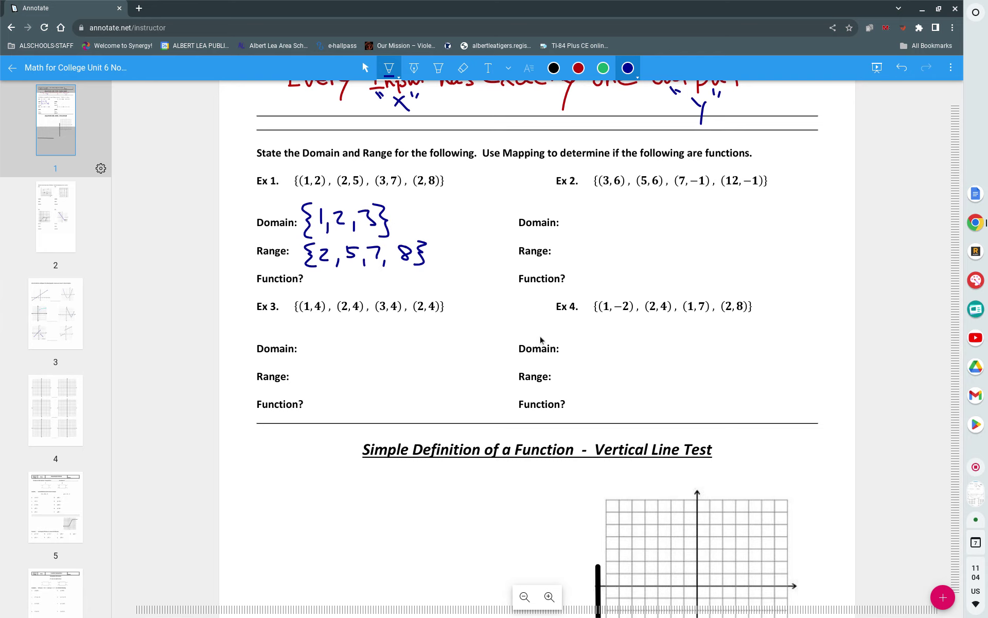
In red, draw arrows mapping 1, 2 to 5, and 3 to 7, then write 'No' beside Function?
key(2)
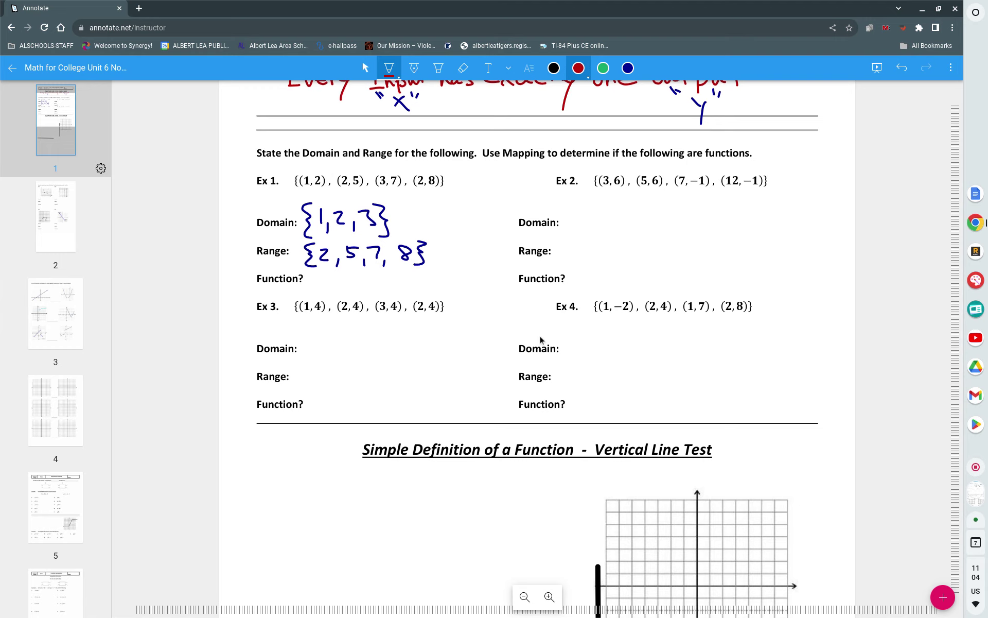
drag(320, 226, 321, 246)
mouse_move(339, 227)
mouse_down()
mouse_move(349, 245)
mouse_move(397, 245)
mouse_up()
drag(370, 227, 371, 245)
drag(365, 240, 372, 246)
mouse_move(319, 274)
mouse_down()
mouse_move(318, 292)
mouse_move(333, 274)
mouse_move(351, 285)
mouse_up()
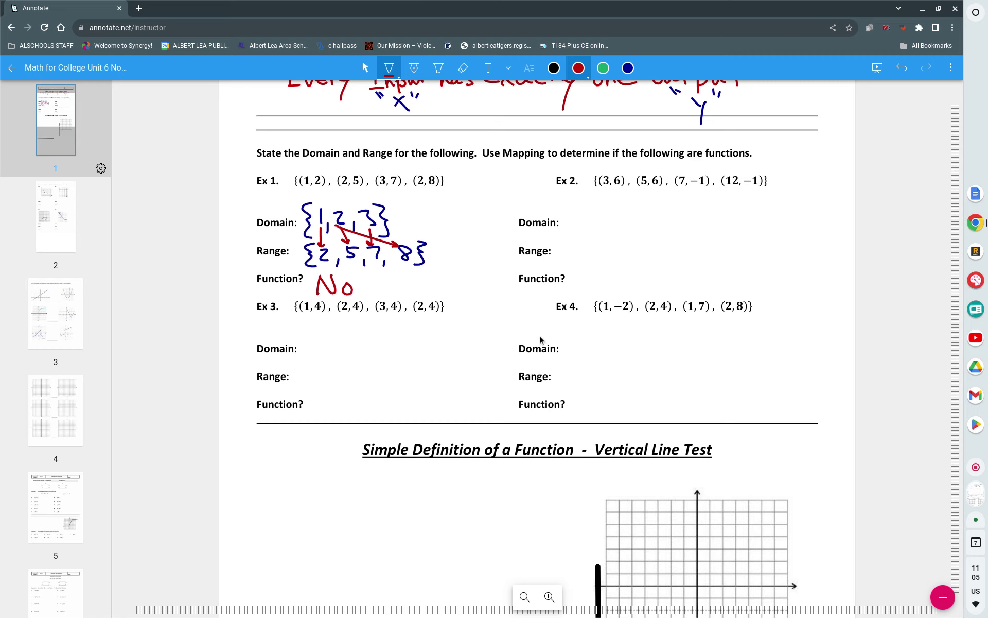
Write Ex 2's domain {3, 5, 7, 12} and range {-1, 6} in blue
click(627, 68)
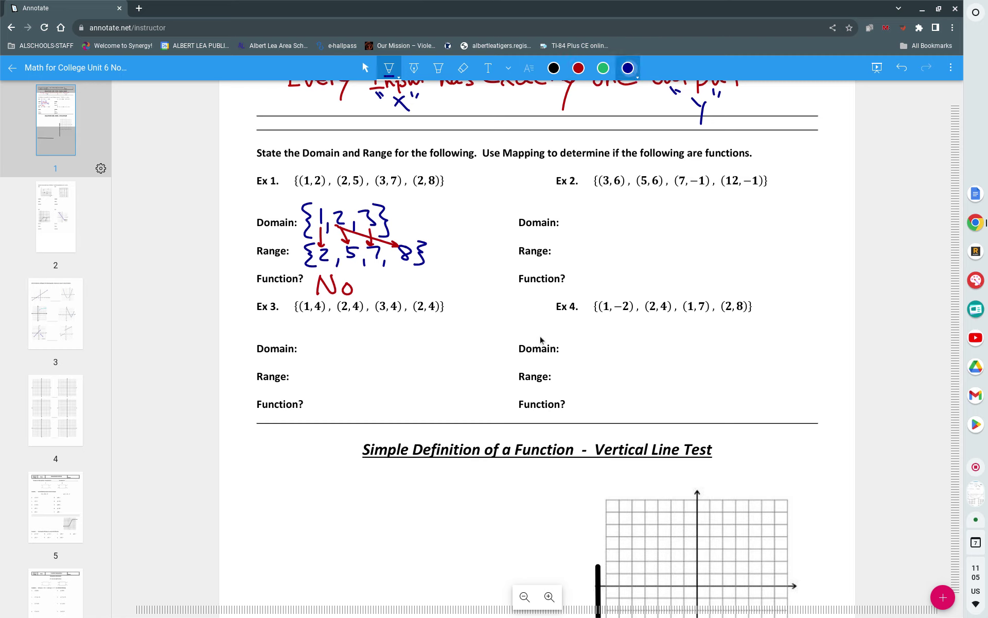
mouse_move(590, 203)
mouse_down()
mouse_move(576, 206)
mouse_move(583, 235)
mouse_move(597, 226)
mouse_move(612, 234)
mouse_move(628, 222)
mouse_up()
mouse_move(632, 210)
mouse_down()
mouse_move(646, 235)
mouse_move(663, 221)
mouse_up()
drag(674, 227, 689, 224)
drag(695, 212, 707, 223)
mouse_move(711, 205)
mouse_down()
mouse_move(720, 204)
mouse_move(724, 226)
mouse_up()
drag(584, 244, 579, 268)
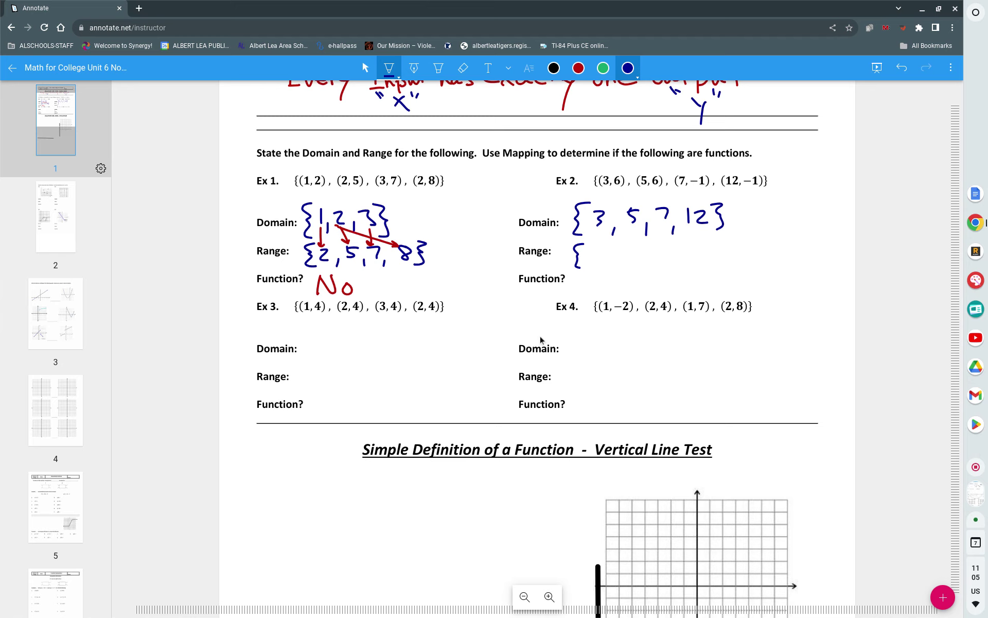
drag(592, 258, 602, 257)
mouse_move(609, 246)
mouse_down()
mouse_move(646, 262)
mouse_move(662, 242)
mouse_move(660, 269)
mouse_up()
Draw red arrows mapping Ex 2's 3 to 6 and 12 to -1
click(578, 67)
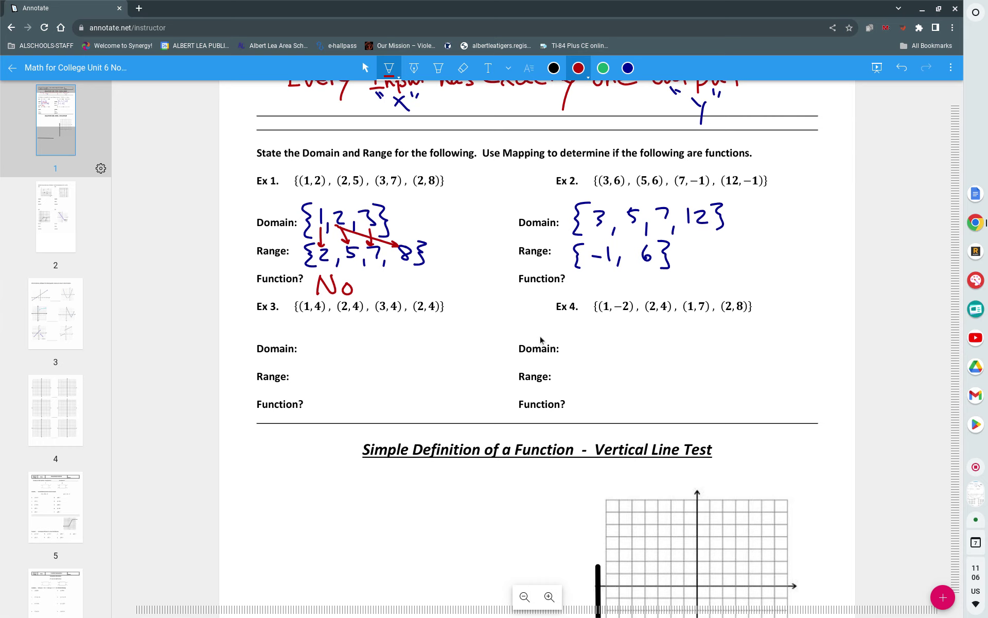
mouse_move(598, 231)
mouse_down()
mouse_move(643, 255)
mouse_move(636, 233)
mouse_move(640, 254)
mouse_move(644, 231)
mouse_move(624, 252)
mouse_up()
drag(690, 228, 620, 249)
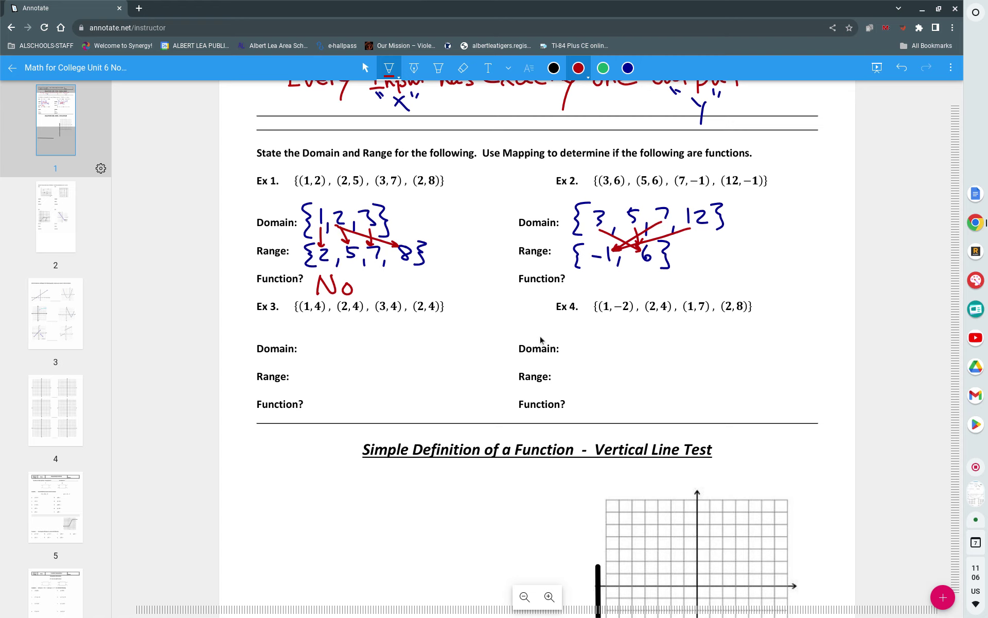
Handwrite a red 'Yes' next to Ex 2's Function? label and stop drawing
mouse_move(589, 272)
mouse_down()
mouse_move(594, 294)
mouse_move(618, 295)
mouse_up()
key(Escape)
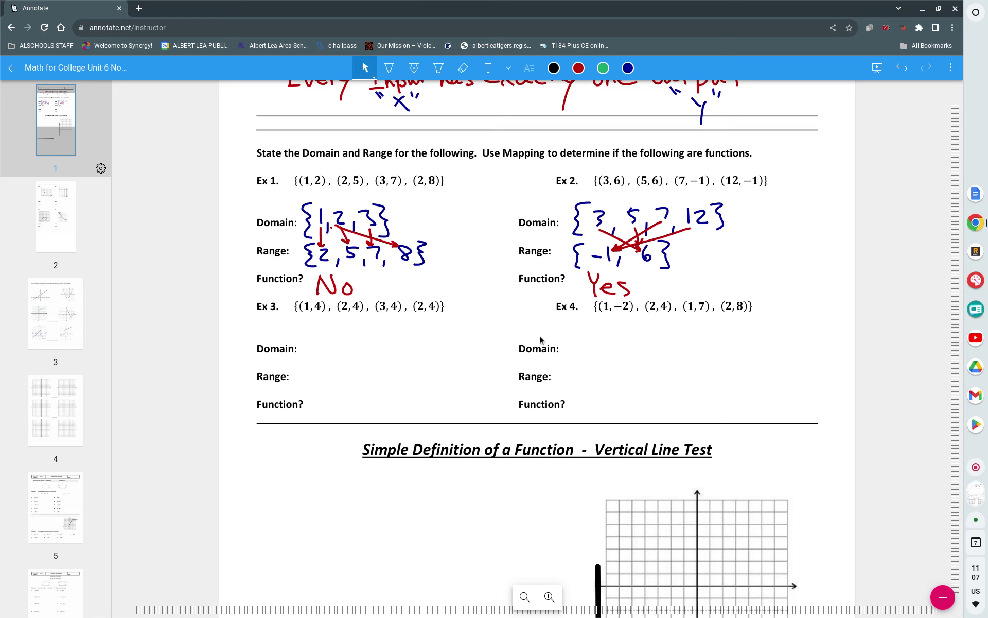
In black ink, change the 2 in Ex 3's last pair to 4, making it (4,4)
scroll(540, 340, down, 3)
key(p)
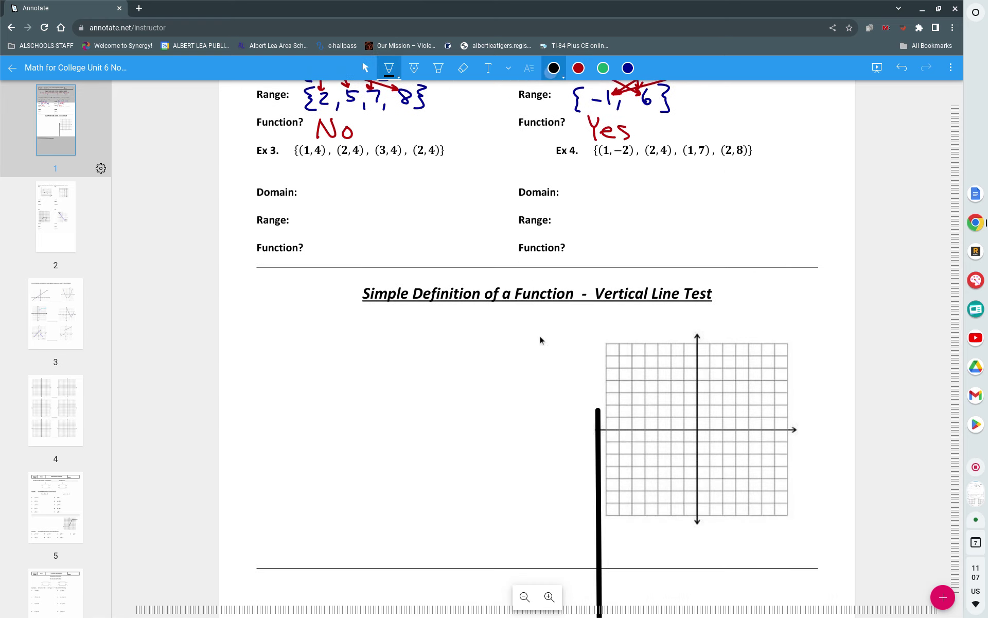
mouse_move(416, 147)
mouse_down()
mouse_move(422, 153)
mouse_move(425, 142)
mouse_up()
Write Ex 3's domain {1, 2, 3, 4} and range {4} in black
drag(319, 175, 317, 201)
drag(334, 182, 343, 200)
drag(350, 183, 367, 198)
mouse_move(373, 182)
mouse_down()
mouse_move(383, 181)
mouse_move(378, 194)
mouse_up()
drag(392, 192, 404, 186)
mouse_move(402, 178)
mouse_down()
mouse_move(402, 192)
mouse_move(420, 187)
mouse_move(414, 200)
mouse_up()
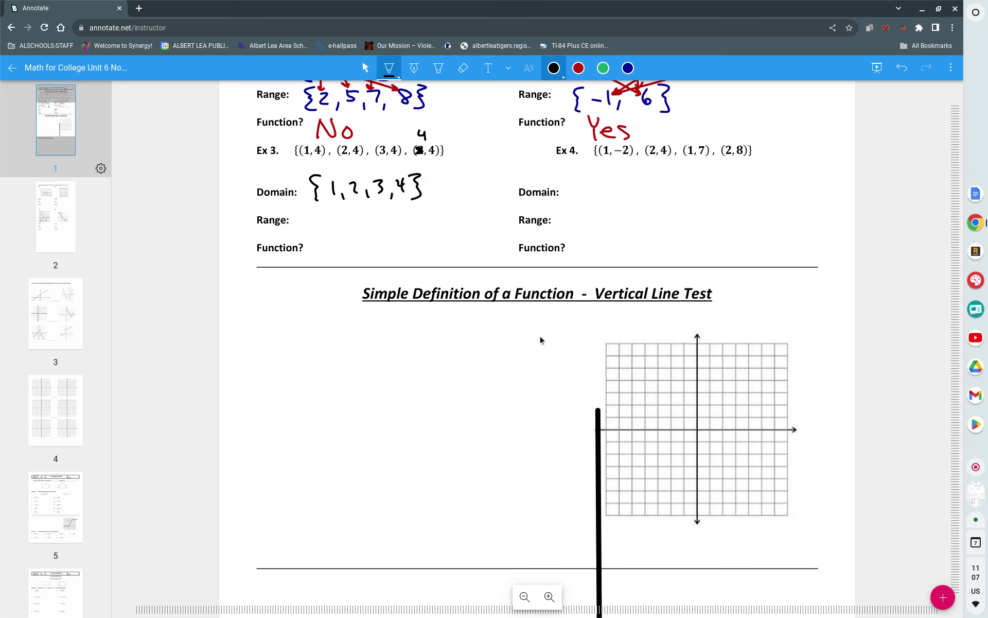
mouse_move(330, 211)
mouse_down()
mouse_move(326, 232)
mouse_move(355, 221)
mouse_up()
mouse_move(355, 212)
mouse_down()
mouse_move(353, 228)
mouse_move(369, 221)
mouse_move(365, 231)
mouse_up()
Draw red arrows mapping Ex 3's domain values to 4 and answer 'yes' to Function?
click(578, 68)
drag(334, 198, 342, 211)
drag(339, 208, 359, 210)
mouse_move(358, 206)
mouse_down()
mouse_move(398, 195)
mouse_move(375, 217)
mouse_up()
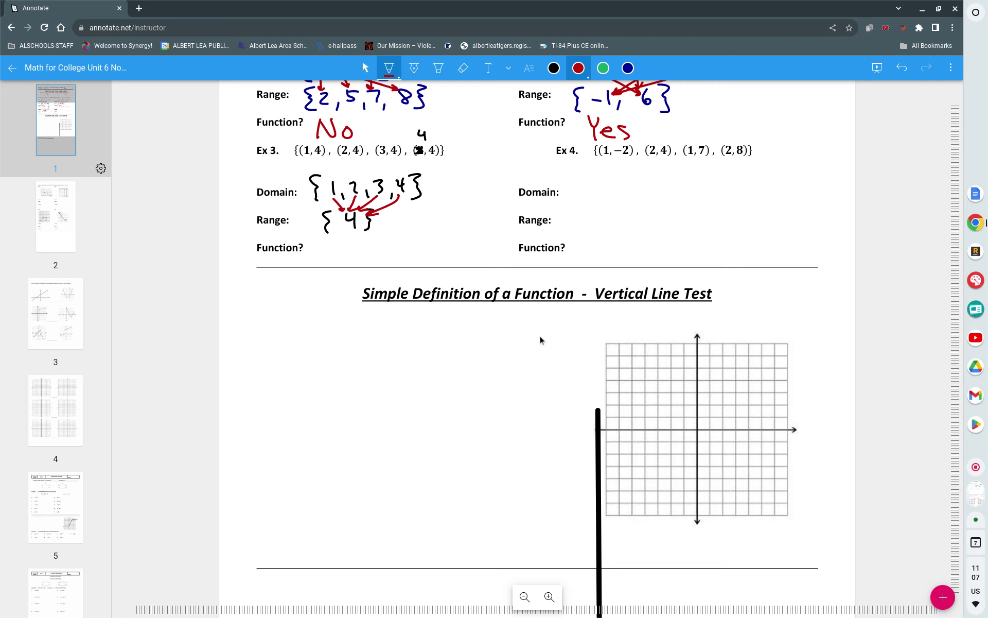
mouse_move(319, 246)
mouse_down()
mouse_move(326, 268)
mouse_move(363, 261)
mouse_up()
Draw red branches from Ex 4's input 1 to -2 and 7, and write 'No' for Function?
drag(648, 171, 648, 186)
drag(646, 192, 615, 218)
mouse_move(617, 216)
mouse_down()
mouse_move(626, 224)
mouse_move(664, 207)
mouse_move(663, 231)
mouse_up()
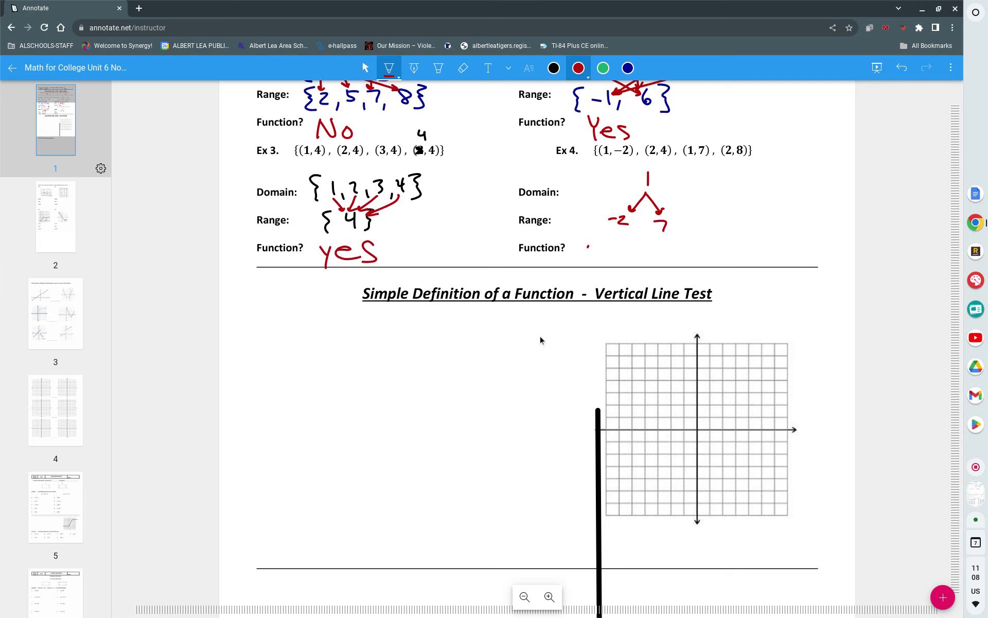
mouse_move(587, 260)
mouse_down()
mouse_move(601, 242)
mouse_move(614, 253)
mouse_up()
key(Escape)
On the Vertical Line Test grid, sketch a dark blue cubic curve and a red oval below the x-axis
scroll(541, 340, down, 3)
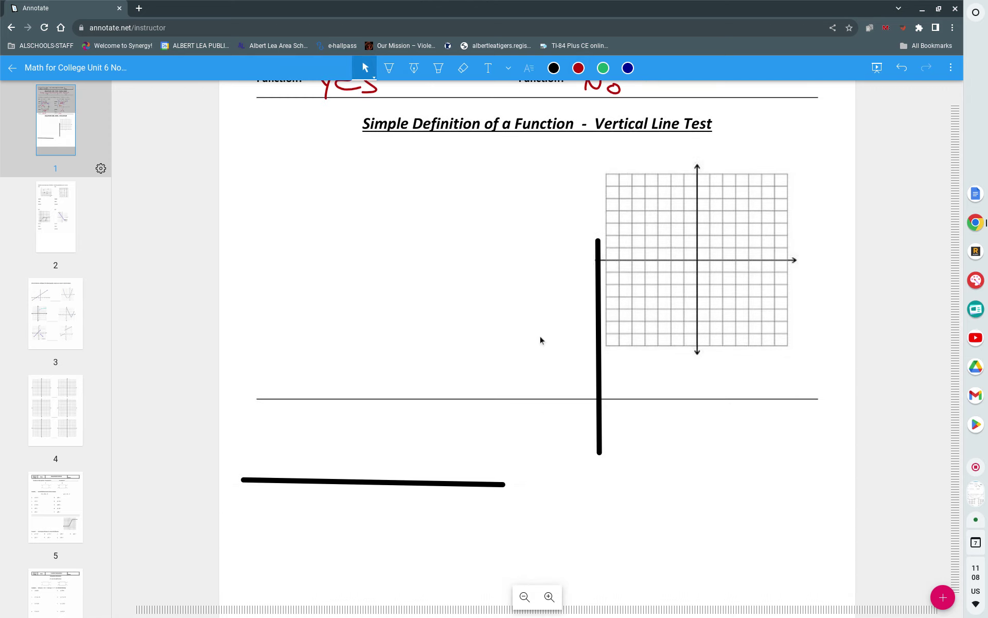
key(p)
mouse_move(613, 335)
mouse_down()
mouse_move(636, 248)
mouse_move(668, 207)
mouse_move(721, 290)
mouse_move(766, 217)
mouse_move(786, 154)
mouse_move(775, 165)
mouse_move(791, 174)
mouse_move(627, 337)
mouse_up()
click(579, 68)
mouse_move(741, 310)
mouse_down()
mouse_move(701, 307)
mouse_move(715, 354)
mouse_move(739, 312)
mouse_up()
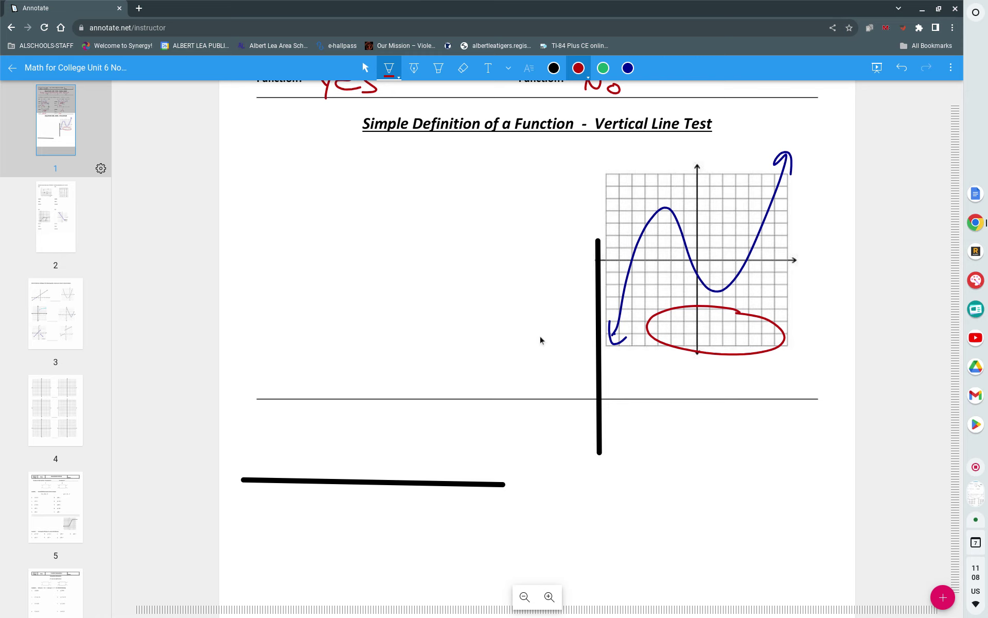
drag(263, 482, 301, 461)
Select the thick vertical black line and drag it just past the graph's right side
click(365, 68)
click(373, 483)
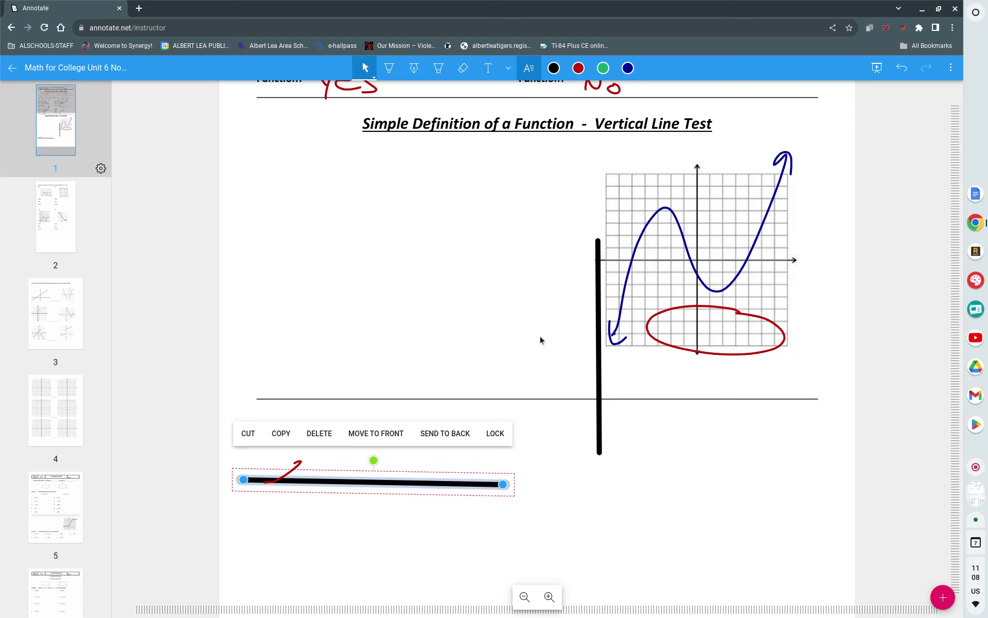
click(599, 360)
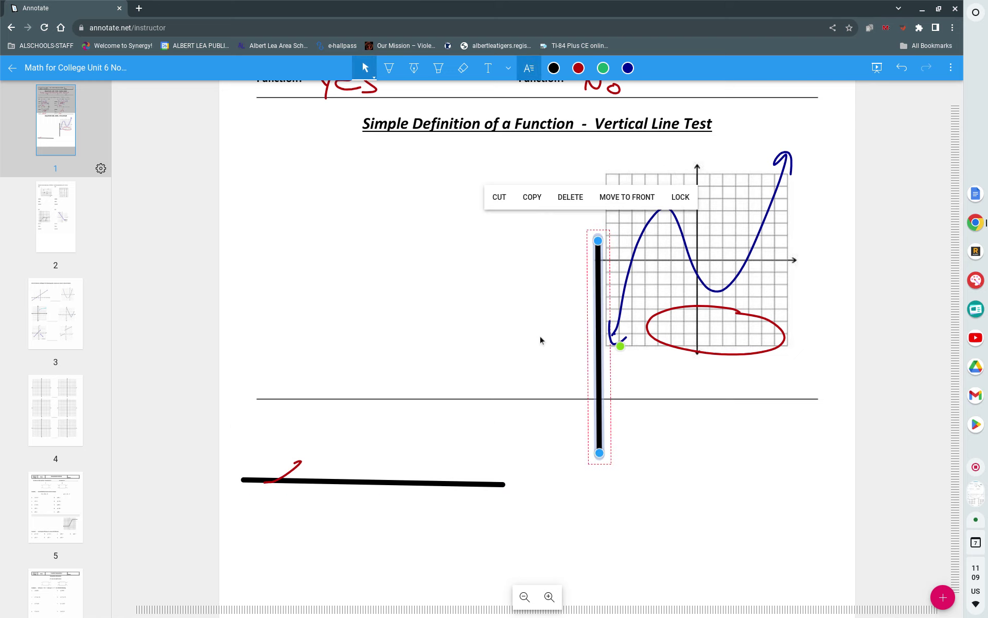
drag(598, 360, 820, 316)
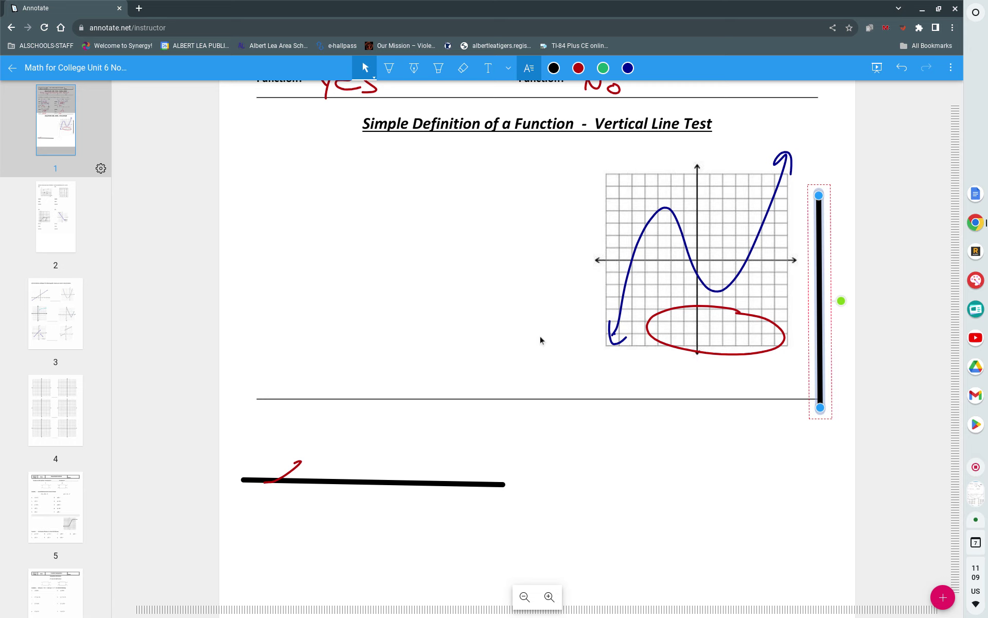
click(373, 482)
Park the horizontal line left of the graph and lay the vertical line across the curve near the y-axis
drag(373, 482, 383, 259)
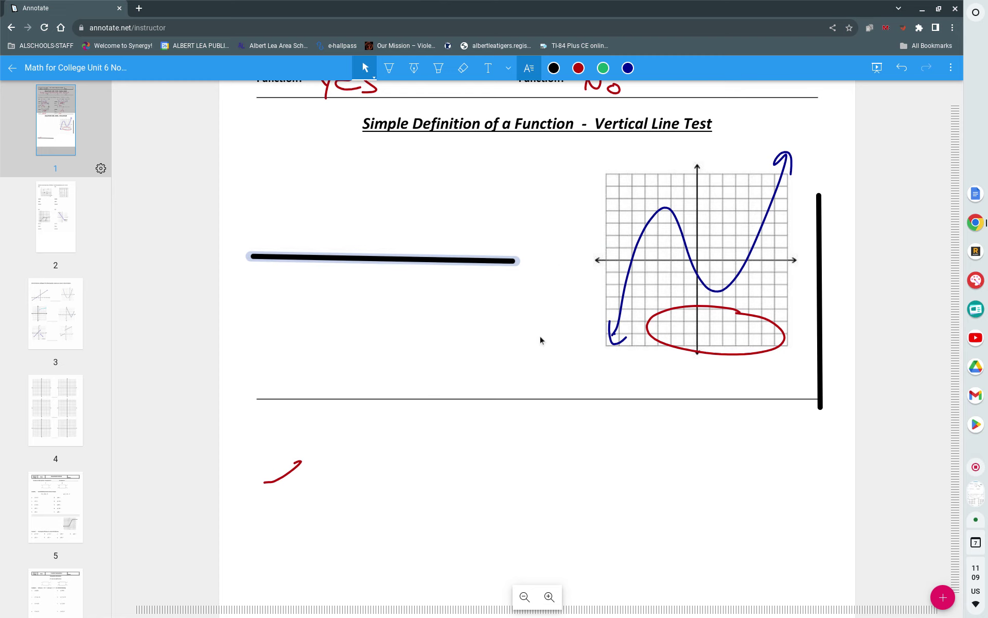
click(540, 340)
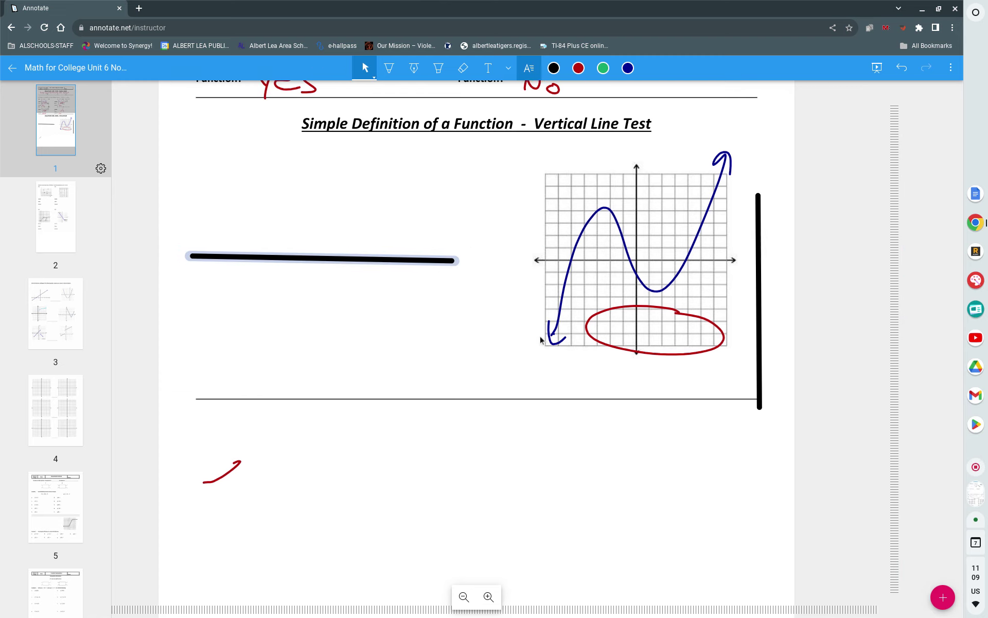
click(818, 301)
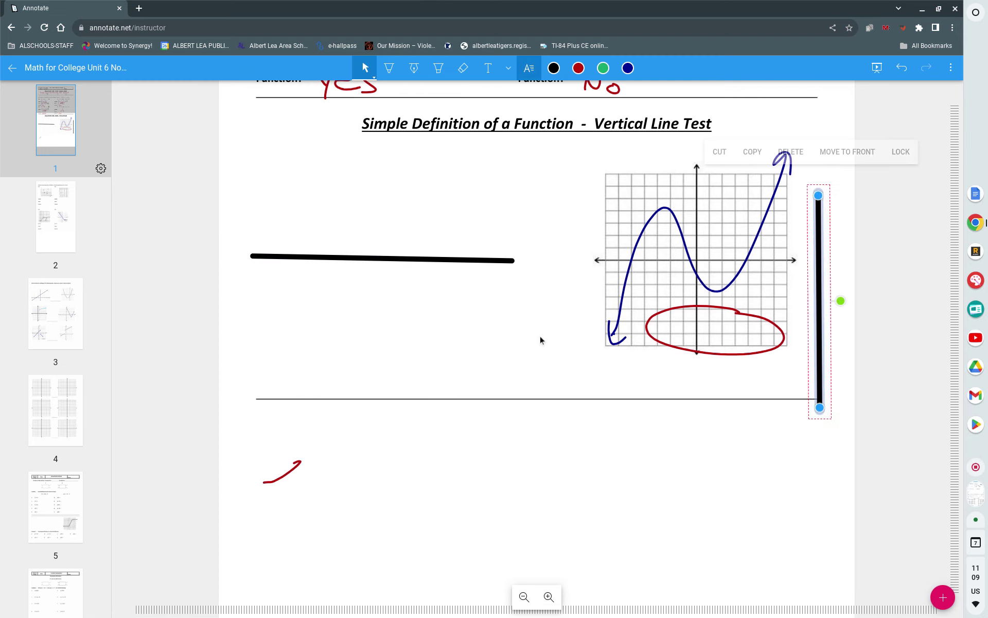
drag(818, 301, 770, 248)
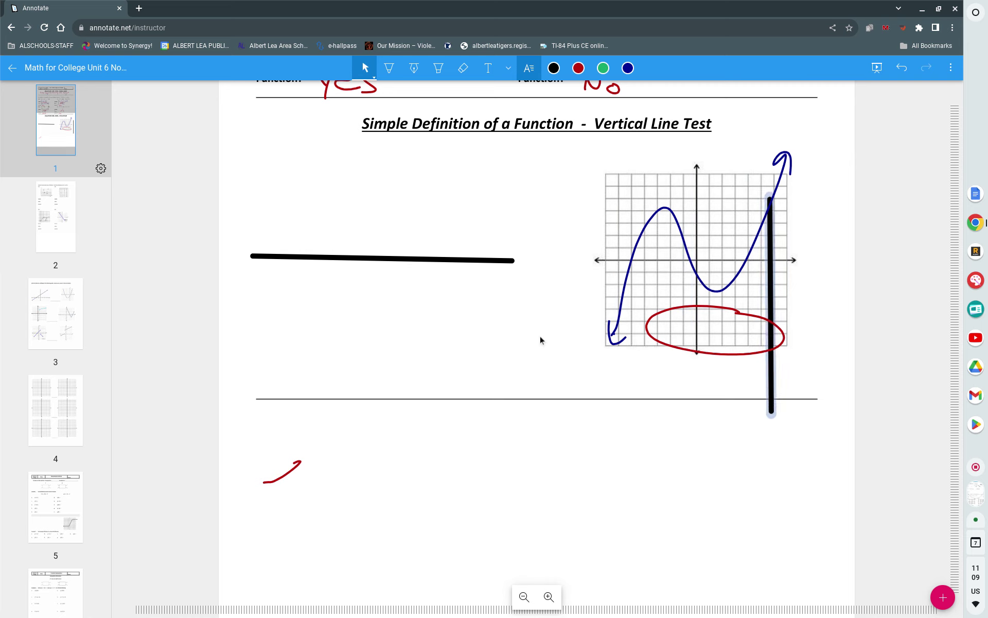
drag(770, 308, 693, 309)
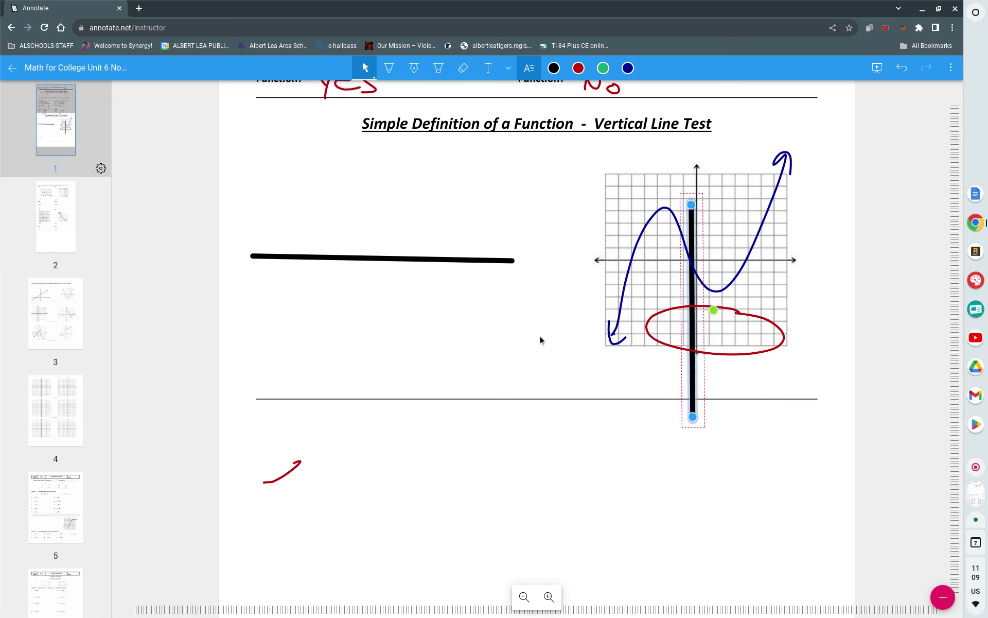
click(540, 339)
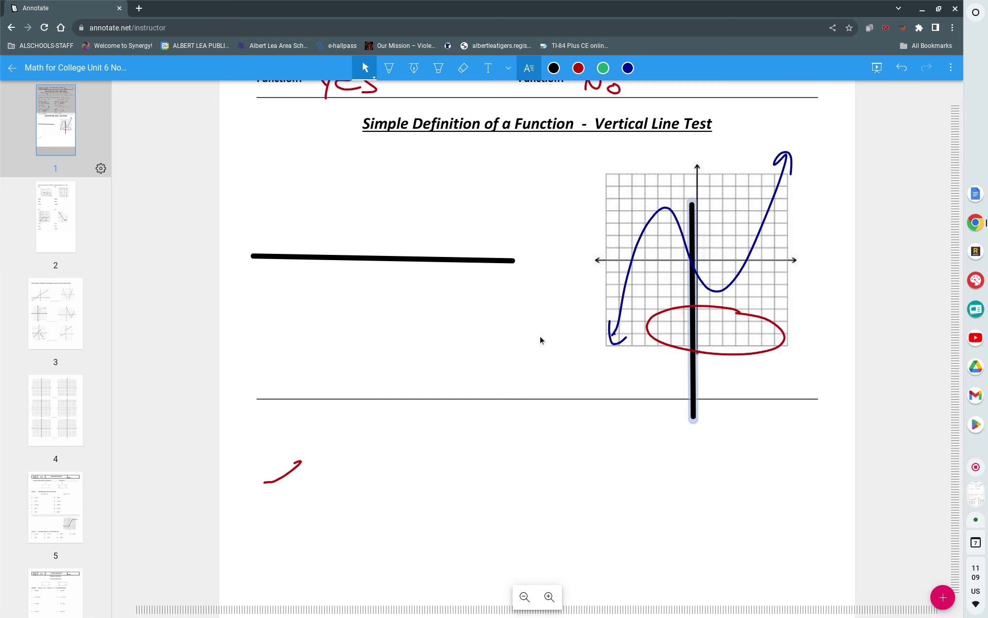
Add a few red pen marks, then scroll down to page 2
click(578, 68)
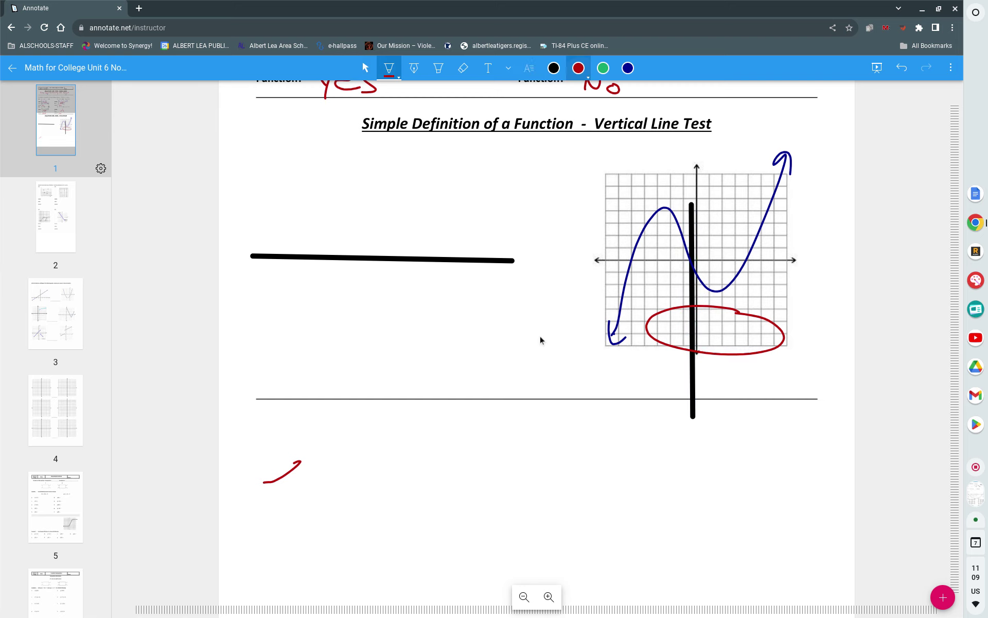
mouse_move(786, 137)
mouse_down()
mouse_move(791, 154)
mouse_move(812, 148)
mouse_up()
drag(791, 323, 802, 336)
drag(812, 326, 810, 326)
scroll(541, 340, down, 5)
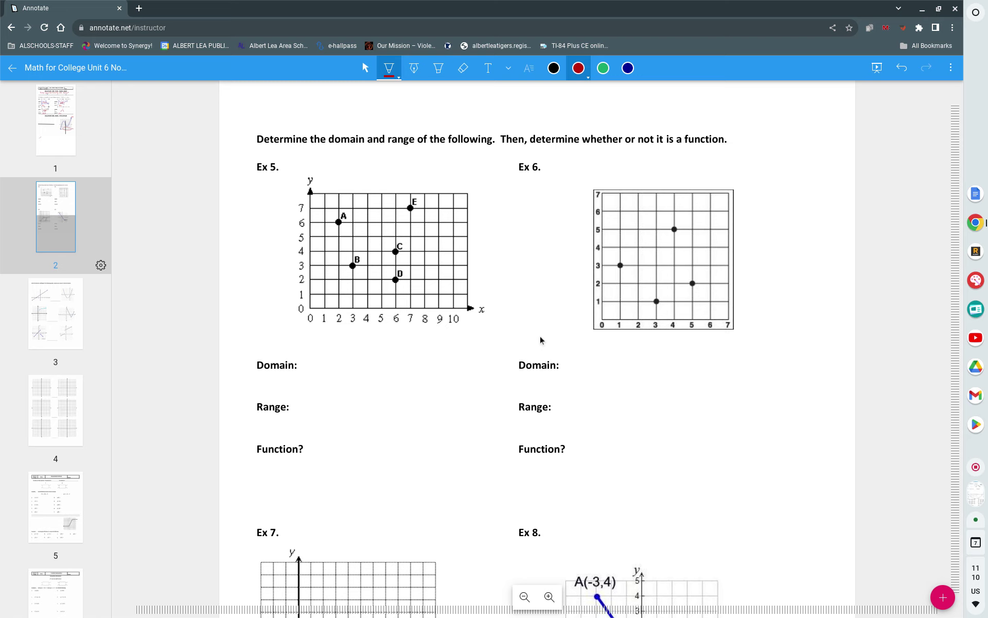
Write Ex 5's domain {2, 3, 6, 7} in red beside Domain:
key(Escape)
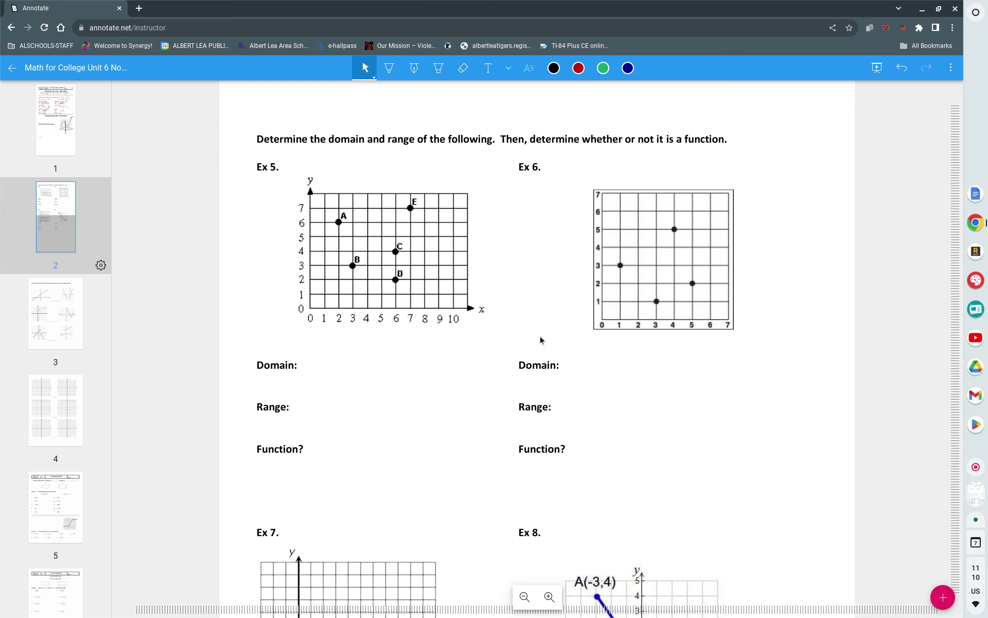
scroll(542, 340, down, 2)
key(p)
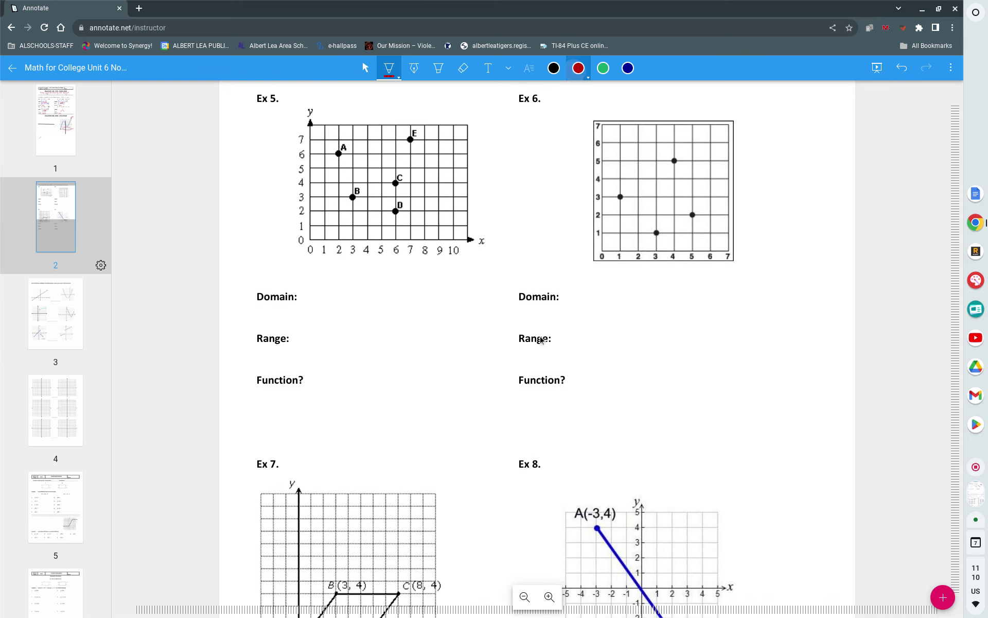
drag(314, 277, 309, 310)
mouse_move(417, 279)
mouse_down()
mouse_move(426, 298)
mouse_move(417, 317)
mouse_up()
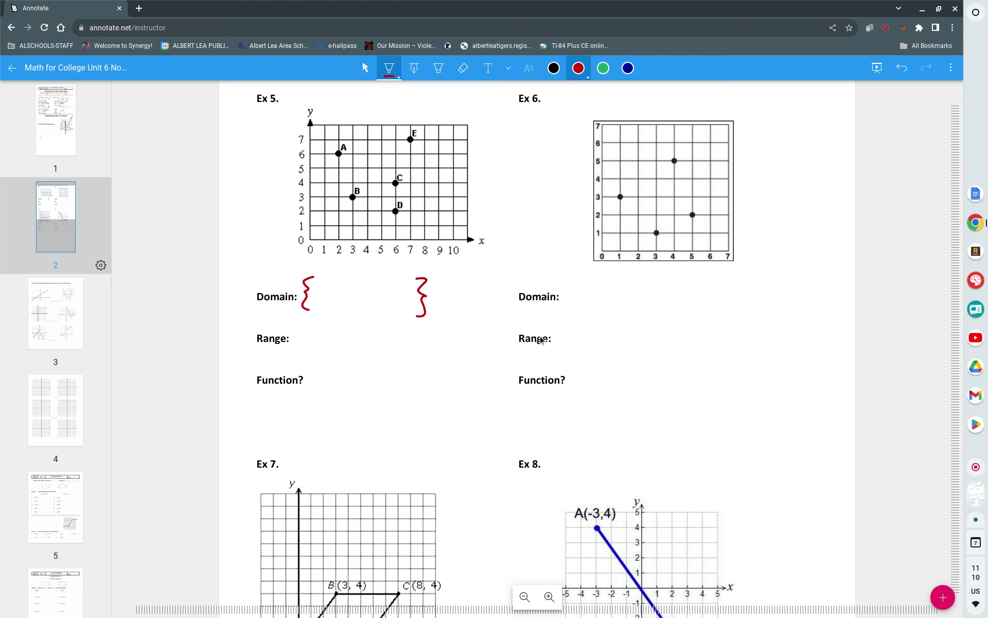
drag(321, 289, 337, 313)
mouse_move(345, 289)
mouse_down()
mouse_move(358, 290)
mouse_move(352, 304)
mouse_up()
mouse_move(368, 302)
mouse_down()
mouse_move(364, 312)
mouse_move(381, 297)
mouse_move(394, 312)
mouse_move(408, 307)
mouse_up()
Write Ex 5's range {2, 3, 4, 6, 7} in red beside Range:
drag(324, 325, 320, 354)
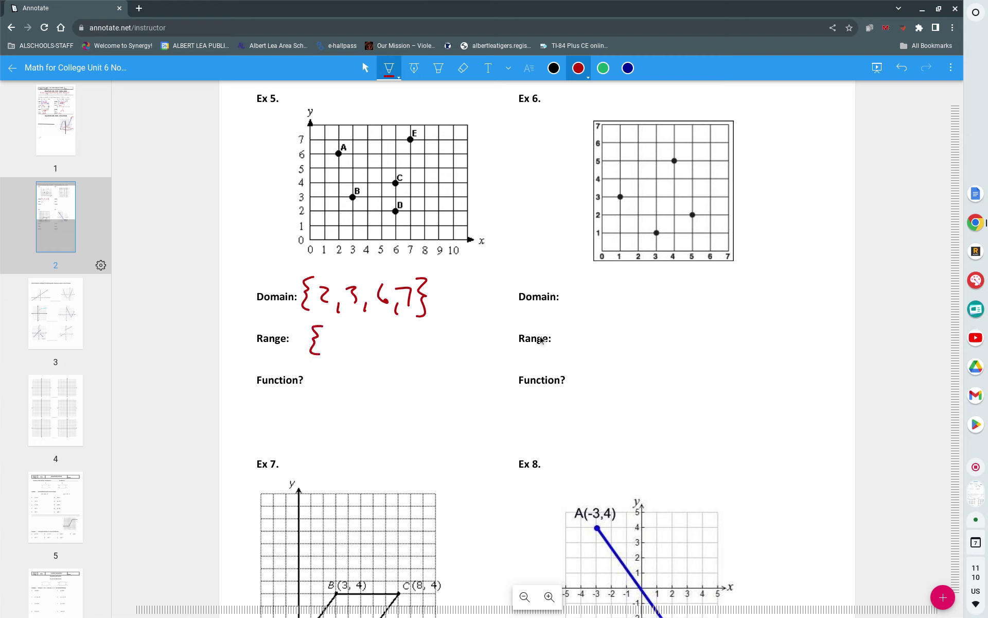
drag(329, 335, 345, 350)
mouse_move(350, 346)
mouse_down()
mouse_move(366, 335)
mouse_move(376, 354)
mouse_up()
drag(386, 331, 394, 361)
drag(411, 331, 409, 346)
mouse_move(423, 352)
mouse_down()
mouse_move(451, 325)
mouse_move(447, 366)
mouse_up()
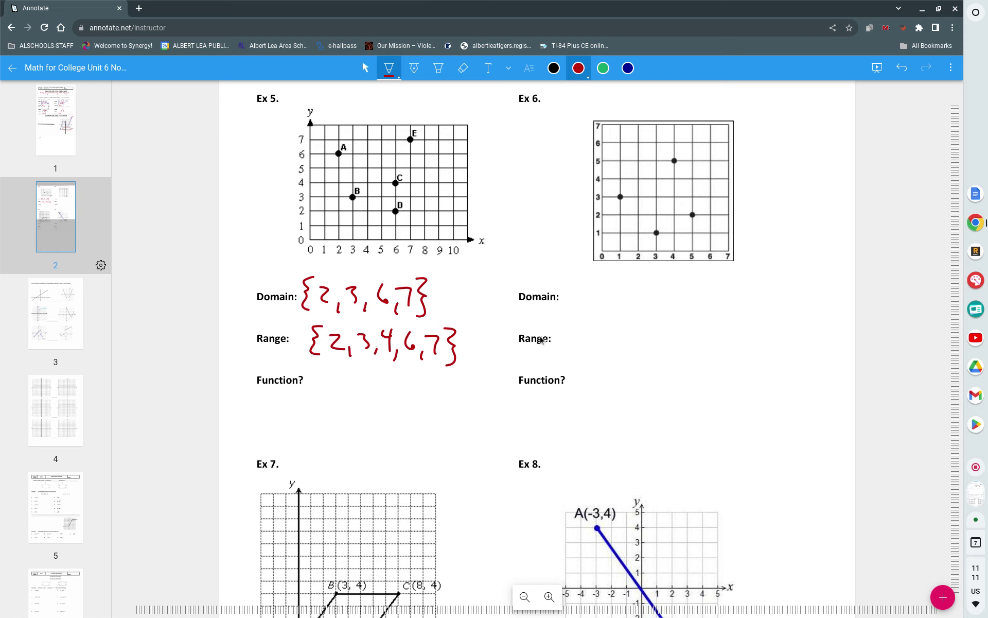
click(578, 68)
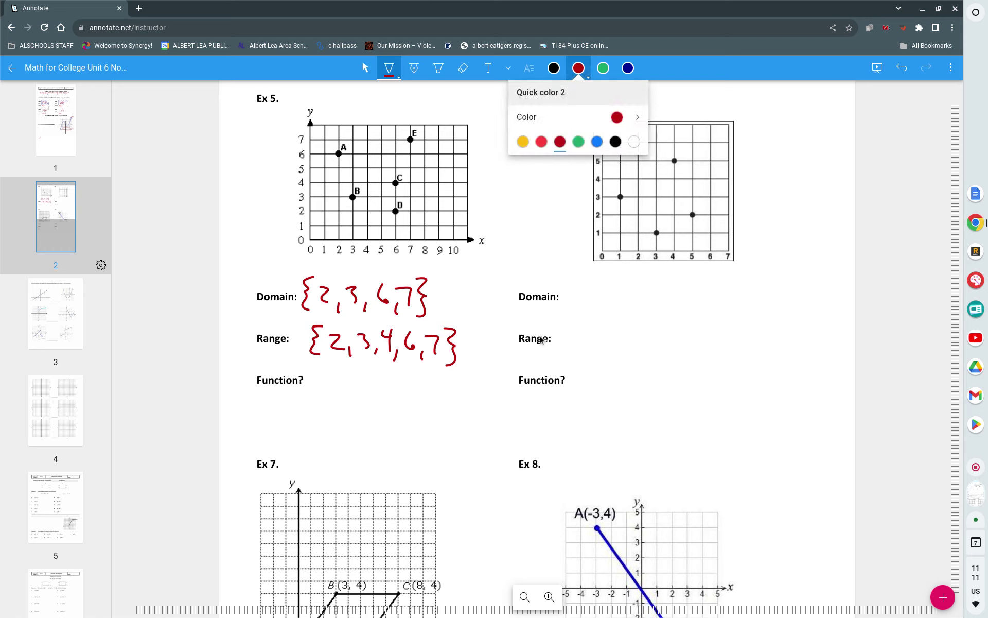
Loop around points C and D and write an underlined red 'No' beside Ex 5's Function?
mouse_move(395, 167)
mouse_down()
mouse_move(406, 182)
mouse_move(395, 166)
mouse_up()
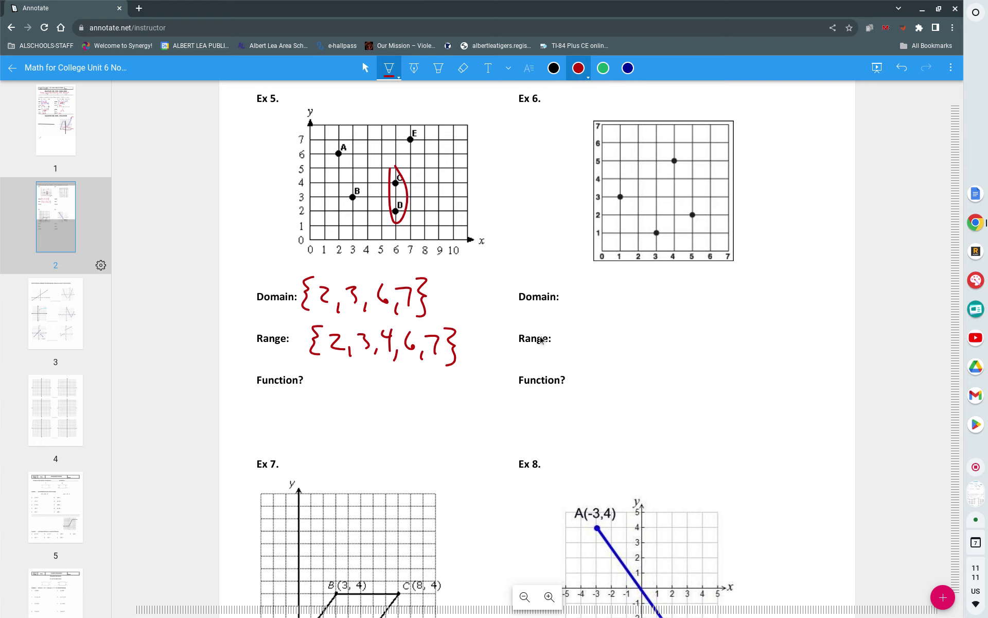
mouse_move(319, 409)
mouse_down()
mouse_move(318, 368)
mouse_move(342, 369)
mouse_move(361, 390)
mouse_up()
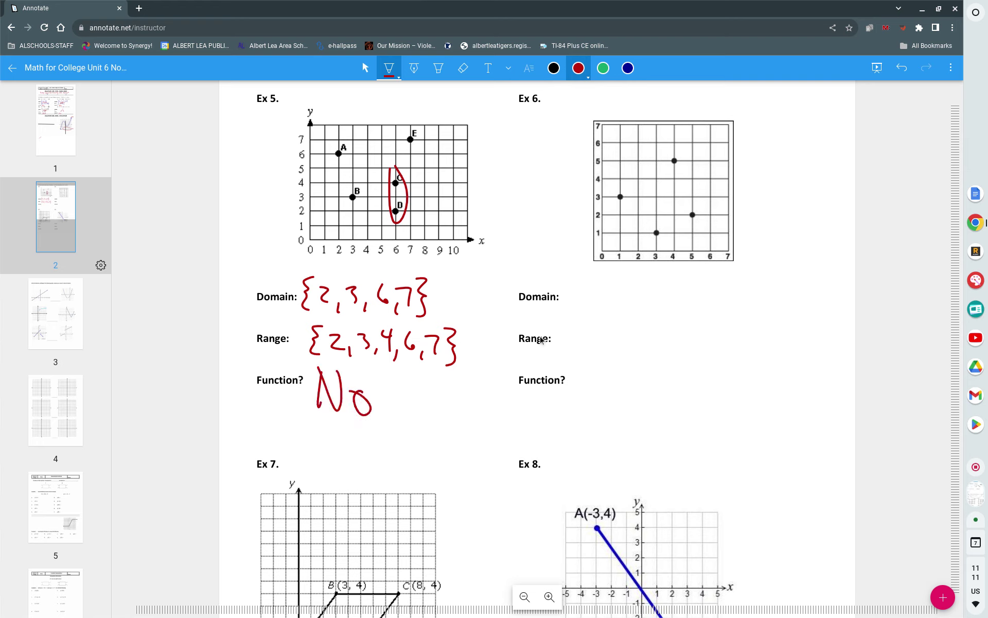
drag(294, 433, 395, 432)
click(628, 68)
Write Ex 6's domain {1, 3, 4, 5} in blue
mouse_move(593, 276)
mouse_down()
mouse_move(581, 310)
mouse_move(592, 316)
mouse_move(609, 304)
mouse_up()
mouse_move(621, 305)
mouse_down()
mouse_move(619, 315)
mouse_move(639, 289)
mouse_move(634, 305)
mouse_up()
mouse_move(654, 308)
mouse_down()
mouse_move(651, 316)
mouse_move(671, 295)
mouse_move(669, 309)
mouse_up()
drag(678, 303, 685, 305)
mouse_move(690, 286)
mouse_down()
mouse_move(714, 304)
mouse_move(709, 319)
mouse_up()
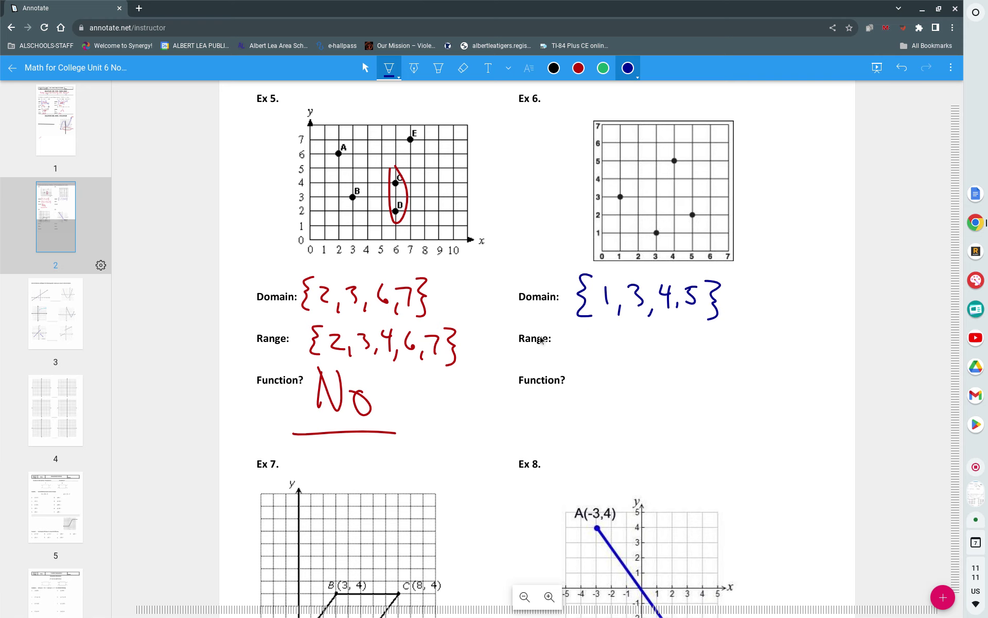
Write Ex 6's range {1, 2, 3, 5} and answer Yes to Function?
mouse_move(587, 331)
mouse_down()
mouse_move(576, 344)
mouse_move(592, 368)
mouse_move(608, 367)
mouse_up()
mouse_move(620, 363)
mouse_down()
mouse_move(653, 367)
mouse_move(659, 340)
mouse_move(666, 359)
mouse_move(692, 356)
mouse_up()
click(684, 359)
mouse_move(696, 338)
mouse_down()
mouse_move(729, 340)
mouse_move(714, 374)
mouse_up()
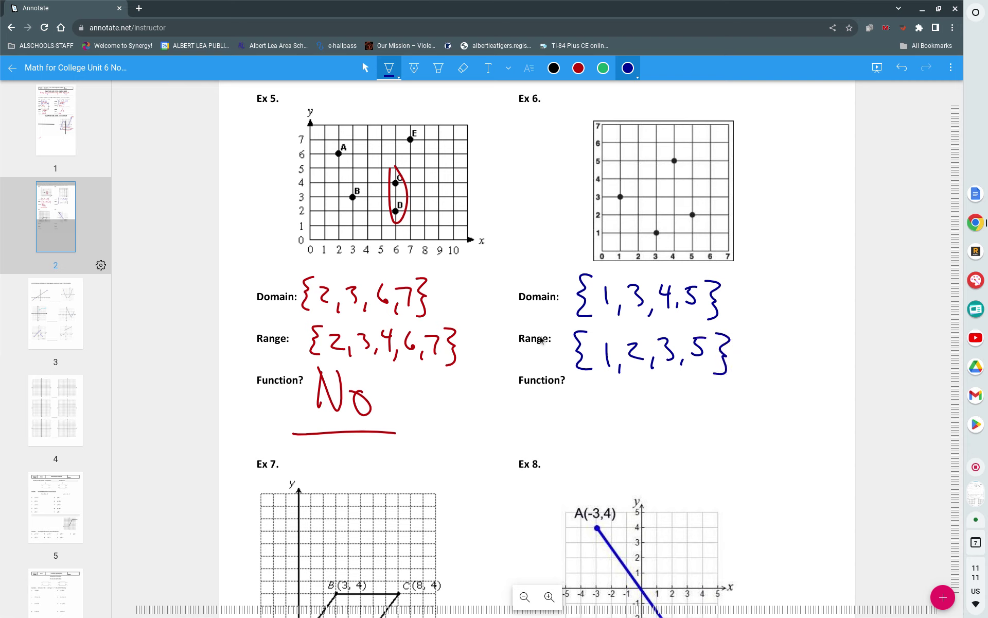
mouse_move(581, 380)
mouse_down()
mouse_move(592, 419)
mouse_move(615, 407)
mouse_move(627, 425)
mouse_up()
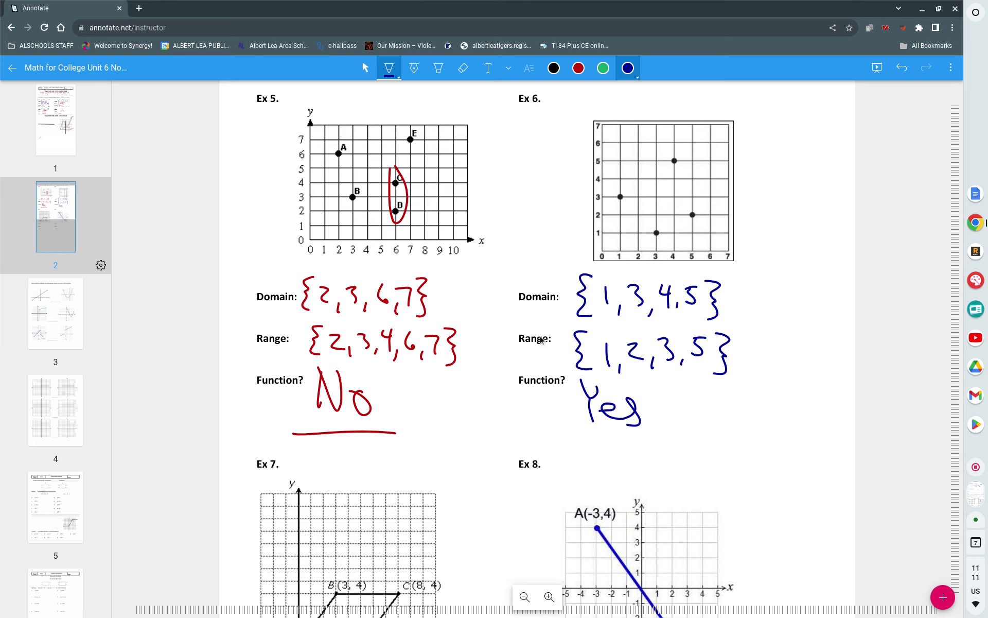
key(Escape)
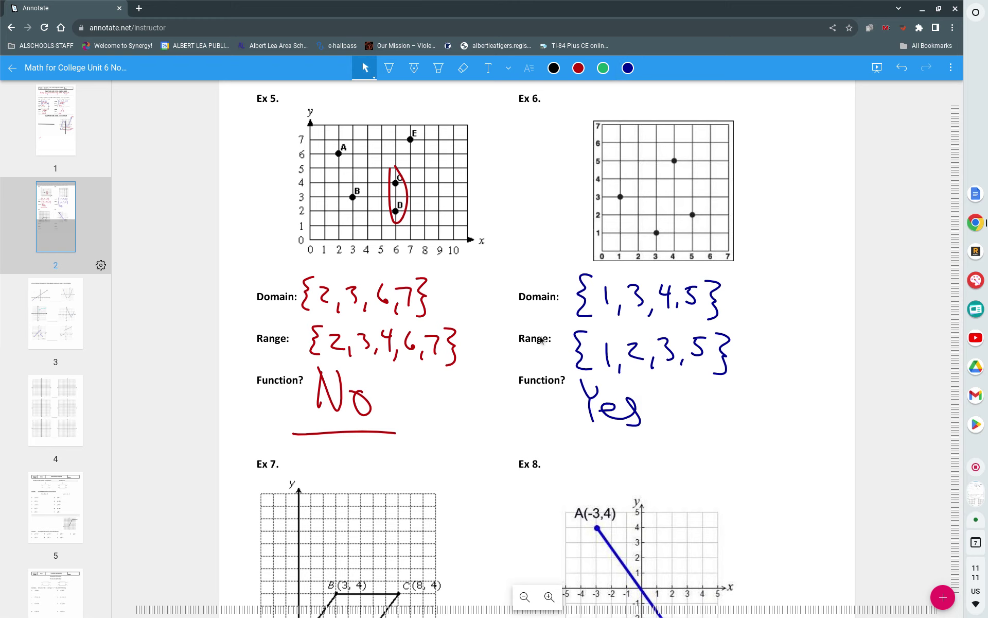
scroll(540, 339, down, 6)
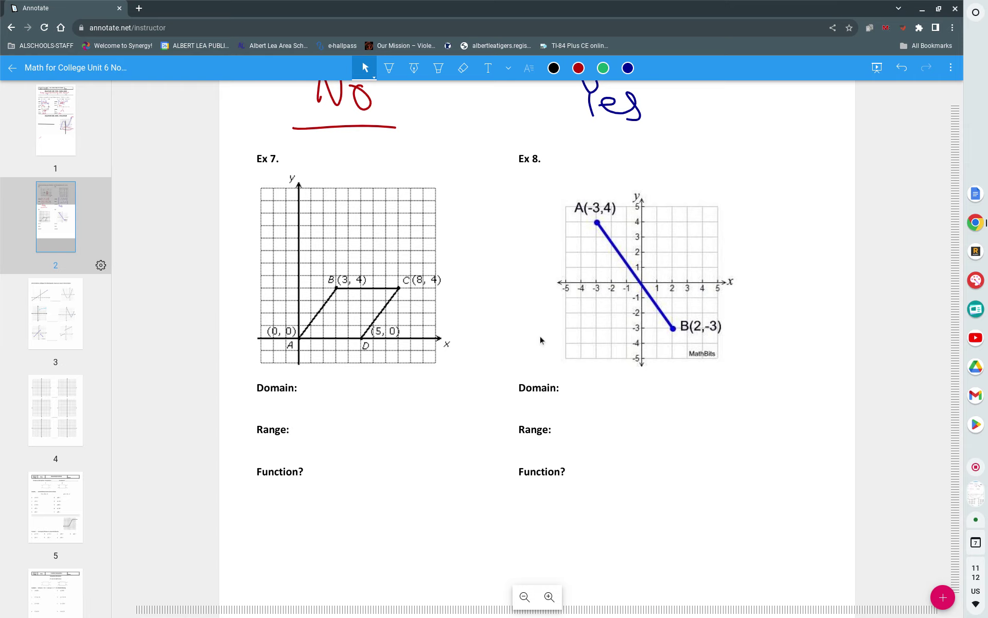
scroll(541, 340, up, 6)
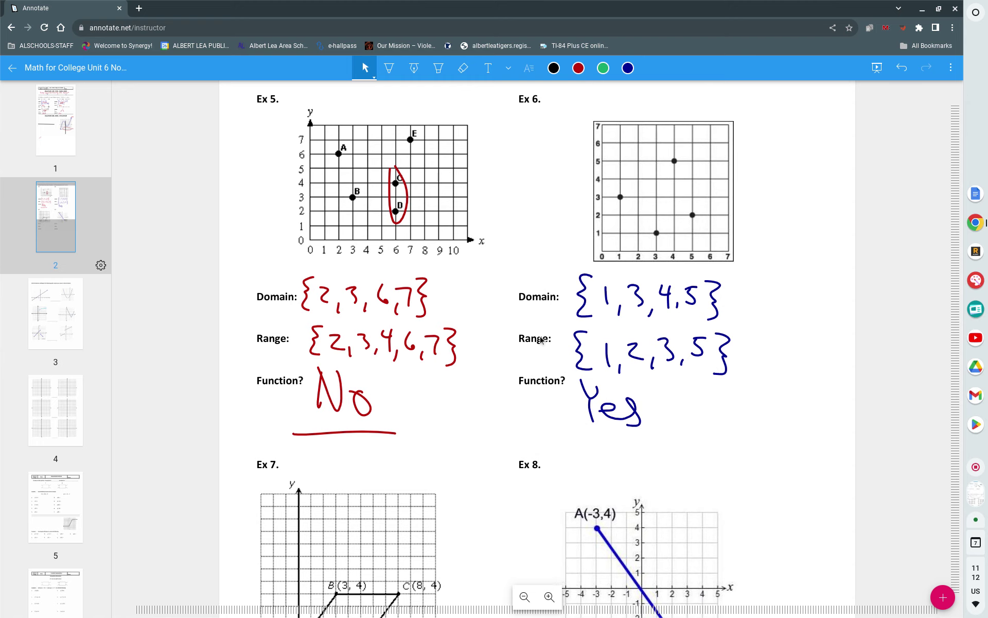
key(p)
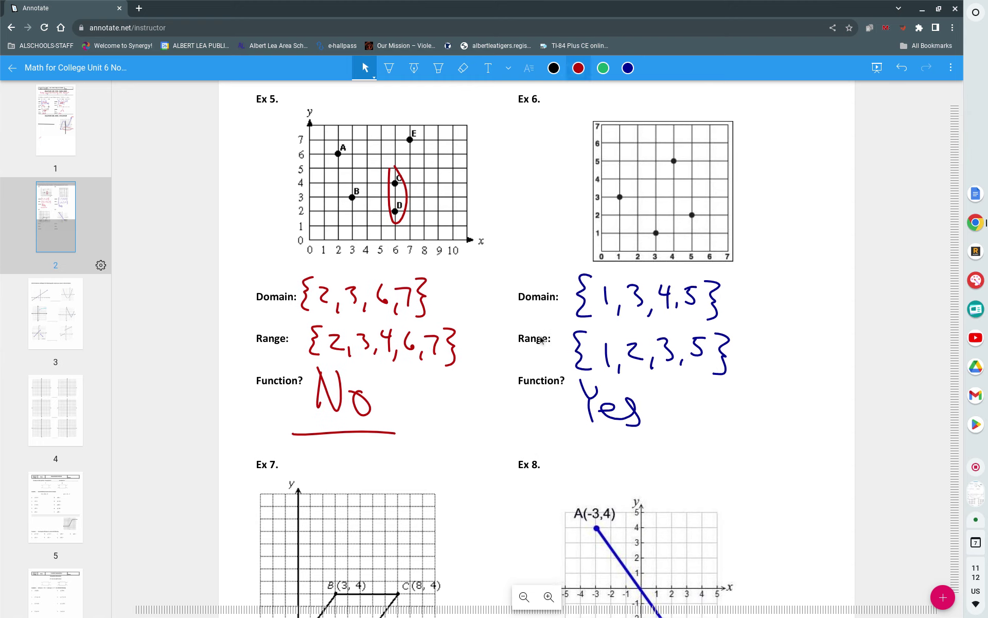
Write [2, 7] above the Ex 5 graph and draw a red segment spanning x = 2 to 7
mouse_move(359, 95)
mouse_down()
mouse_move(341, 97)
mouse_move(349, 123)
mouse_up()
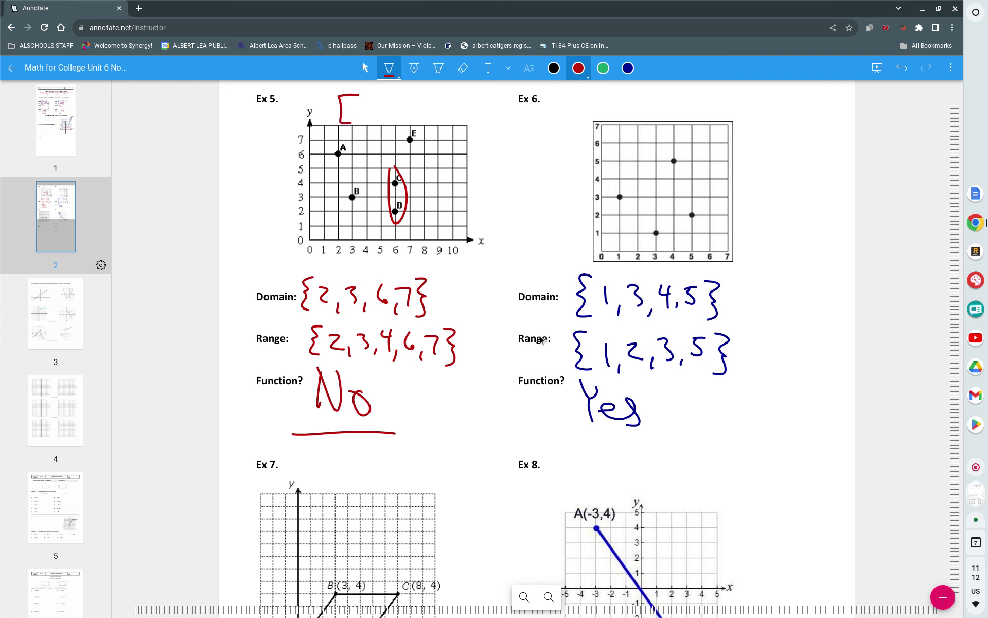
drag(354, 109, 366, 119)
mouse_move(376, 116)
mouse_down()
mouse_move(394, 101)
mouse_move(396, 122)
mouse_move(428, 93)
mouse_move(422, 126)
mouse_up()
drag(335, 226, 412, 228)
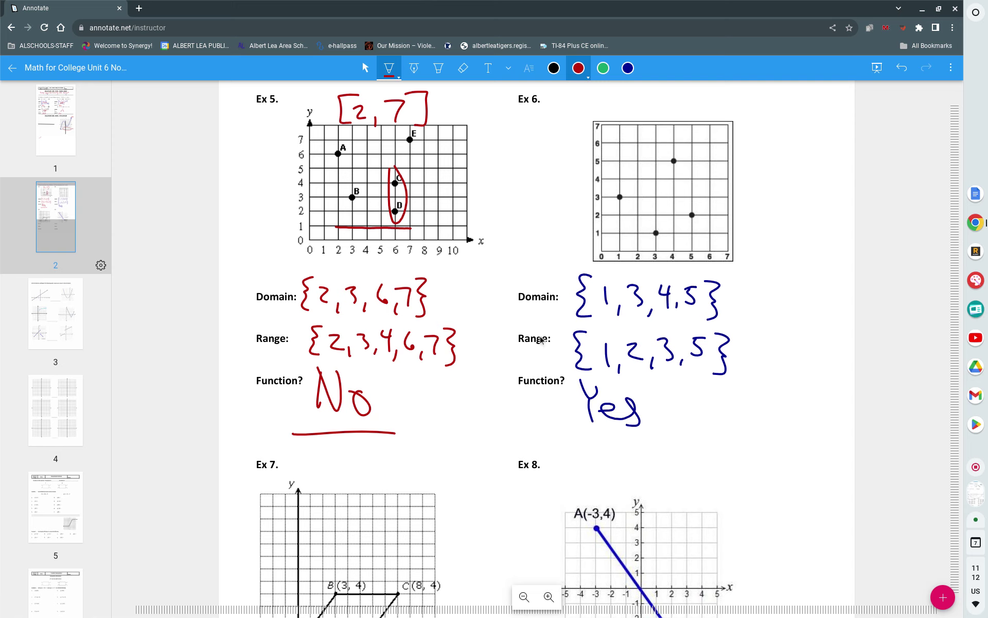
key(Escape)
scroll(542, 340, down, 7)
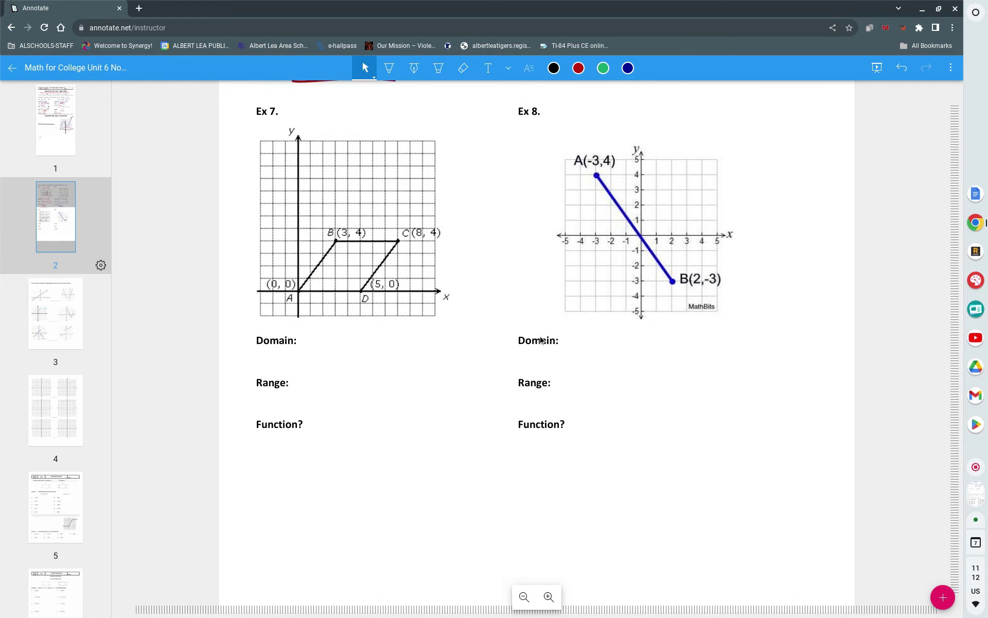
Write Ex 7's domain [0, 8] and range [0, 4] in red
scroll(541, 340, down, 2)
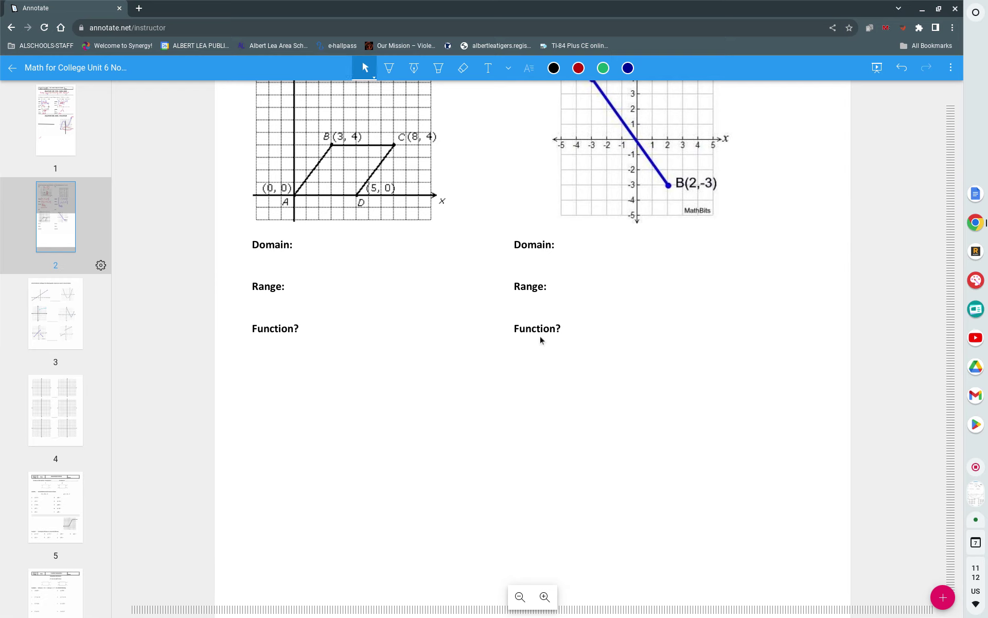
key(p)
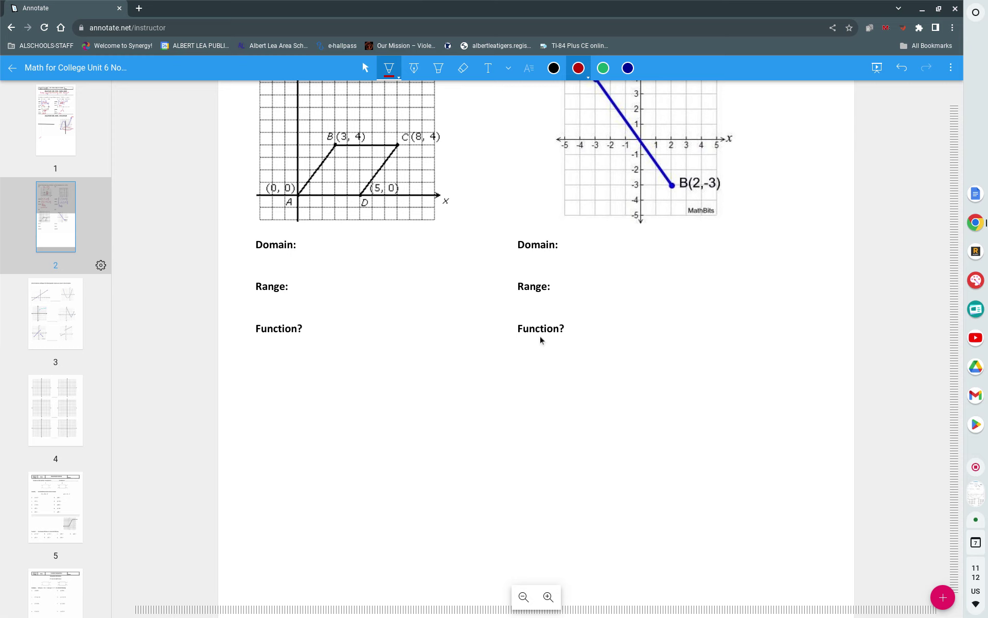
mouse_move(320, 228)
mouse_down()
mouse_move(309, 255)
mouse_move(320, 260)
mouse_move(327, 236)
mouse_up()
mouse_move(367, 233)
mouse_down()
mouse_move(388, 227)
mouse_move(375, 264)
mouse_up()
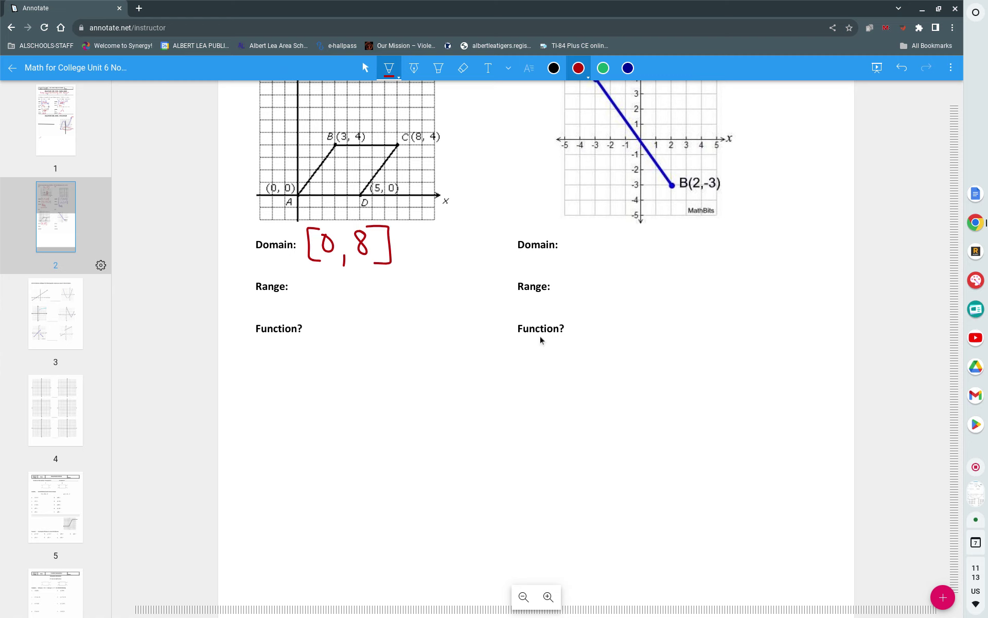
mouse_move(312, 274)
mouse_down()
mouse_move(298, 308)
mouse_move(312, 311)
mouse_move(326, 281)
mouse_up()
drag(338, 300, 337, 312)
mouse_move(352, 275)
mouse_down()
mouse_move(363, 304)
mouse_move(377, 273)
mouse_move(377, 313)
mouse_up()
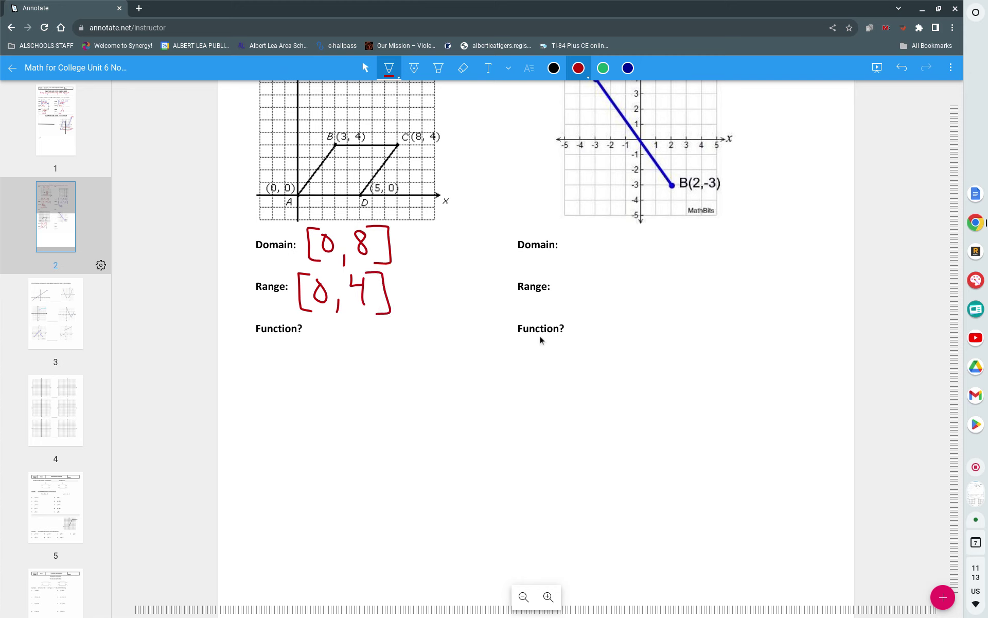
Trace Ex 7's base from A to D, answer No, and draw a vertical line through D
mouse_move(301, 195)
mouse_down()
mouse_move(369, 197)
mouse_move(347, 196)
mouse_move(354, 154)
mouse_up()
mouse_move(311, 350)
mouse_down()
mouse_move(314, 325)
mouse_move(330, 325)
mouse_move(341, 342)
mouse_up()
drag(357, 117, 360, 223)
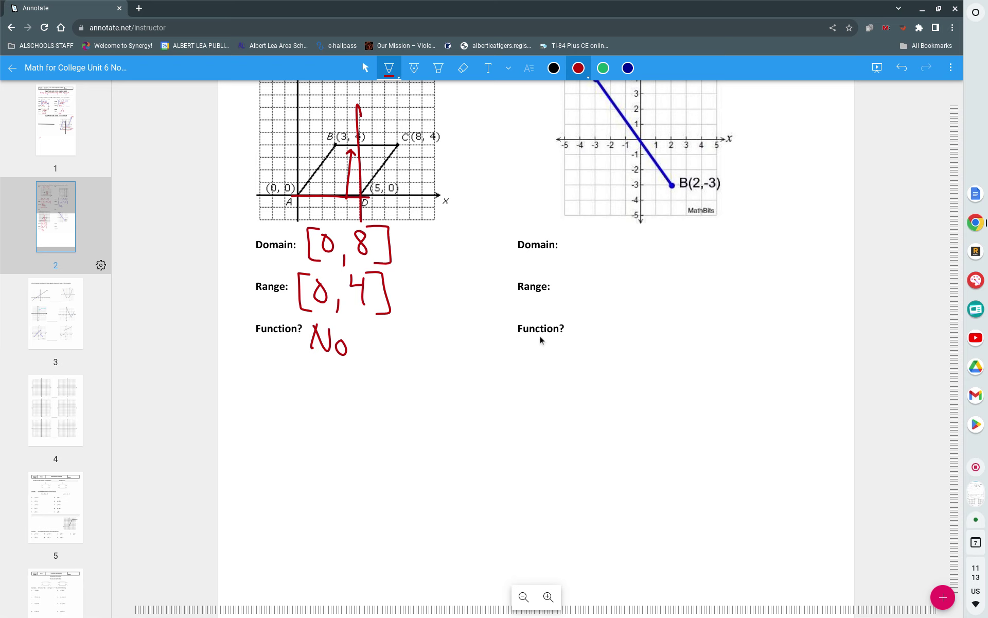
key(v)
scroll(541, 340, up, 1)
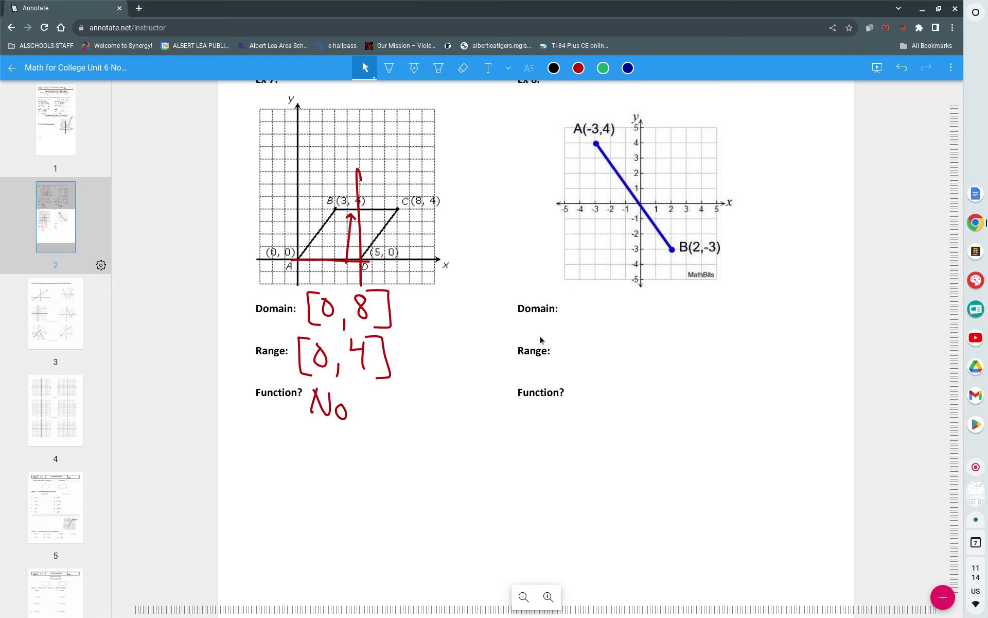
Write Ex 8's domain [-3, 2] and range [-3, 4] in red
key(p)
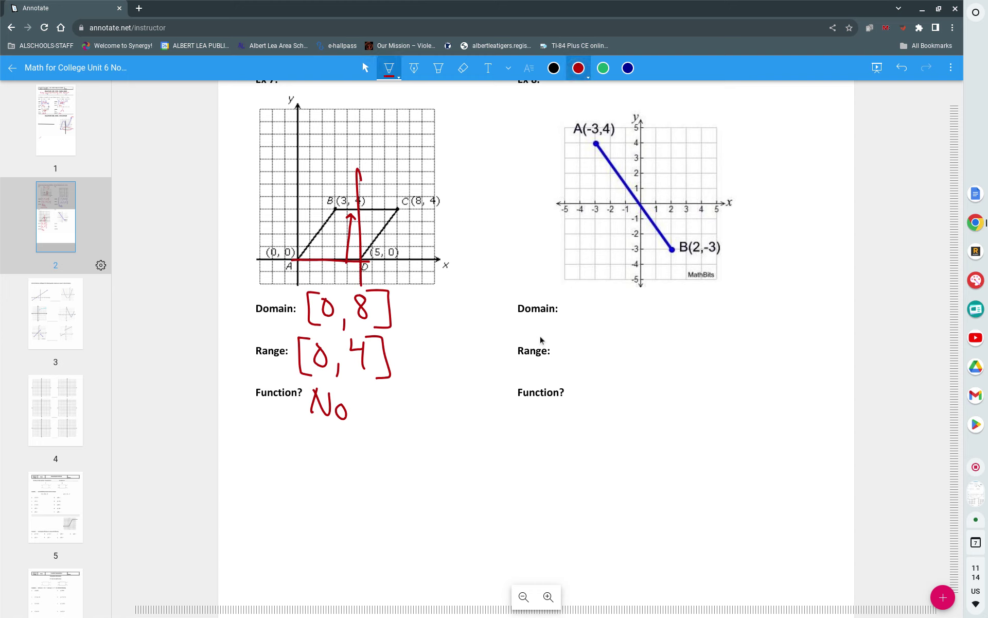
mouse_move(580, 291)
mouse_down()
mouse_move(574, 315)
mouse_move(586, 321)
mouse_move(607, 307)
mouse_move(618, 332)
mouse_up()
mouse_move(622, 304)
mouse_down()
mouse_move(641, 293)
mouse_move(651, 304)
mouse_move(642, 333)
mouse_up()
mouse_move(576, 340)
mouse_down()
mouse_move(567, 343)
mouse_move(579, 372)
mouse_up()
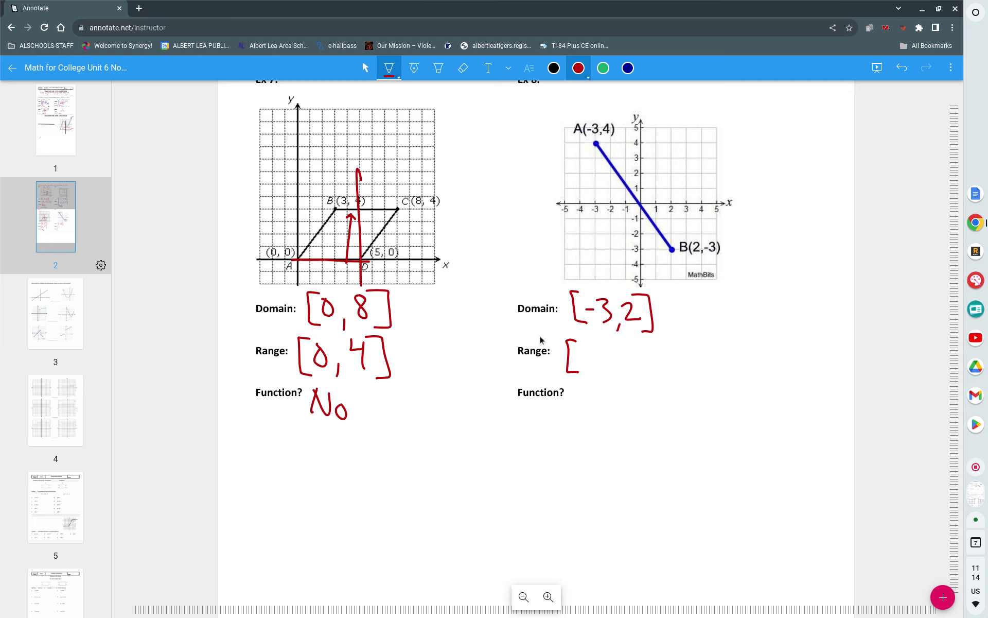
drag(580, 356, 590, 356)
mouse_move(596, 349)
mouse_down()
mouse_move(607, 351)
mouse_move(603, 370)
mouse_move(618, 381)
mouse_up()
mouse_move(630, 346)
mouse_down()
mouse_move(627, 358)
mouse_move(638, 356)
mouse_up()
mouse_move(636, 349)
mouse_down()
mouse_move(634, 372)
mouse_move(652, 341)
mouse_move(643, 380)
mouse_up()
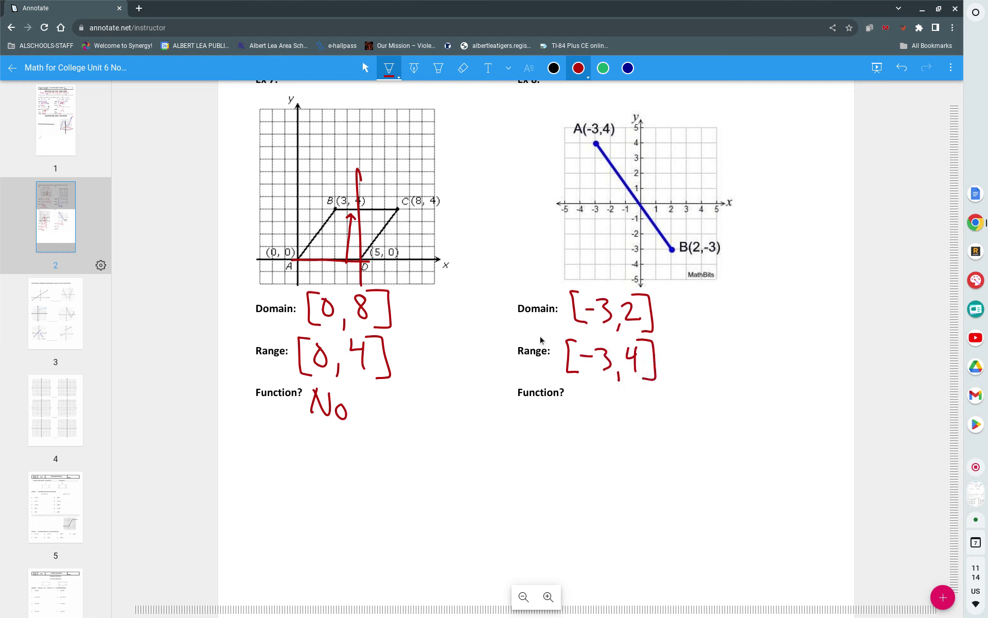
Add the alternative range [4, -3] and bound notes, then cross out [4, -3]
mouse_move(741, 328)
mouse_down()
mouse_move(727, 368)
mouse_move(740, 378)
mouse_move(689, 372)
mouse_move(752, 356)
mouse_up()
drag(755, 343, 755, 370)
mouse_move(764, 356)
mouse_down()
mouse_move(789, 352)
mouse_move(784, 375)
mouse_up()
mouse_move(789, 337)
mouse_down()
mouse_move(799, 335)
mouse_move(816, 391)
mouse_move(796, 395)
mouse_up()
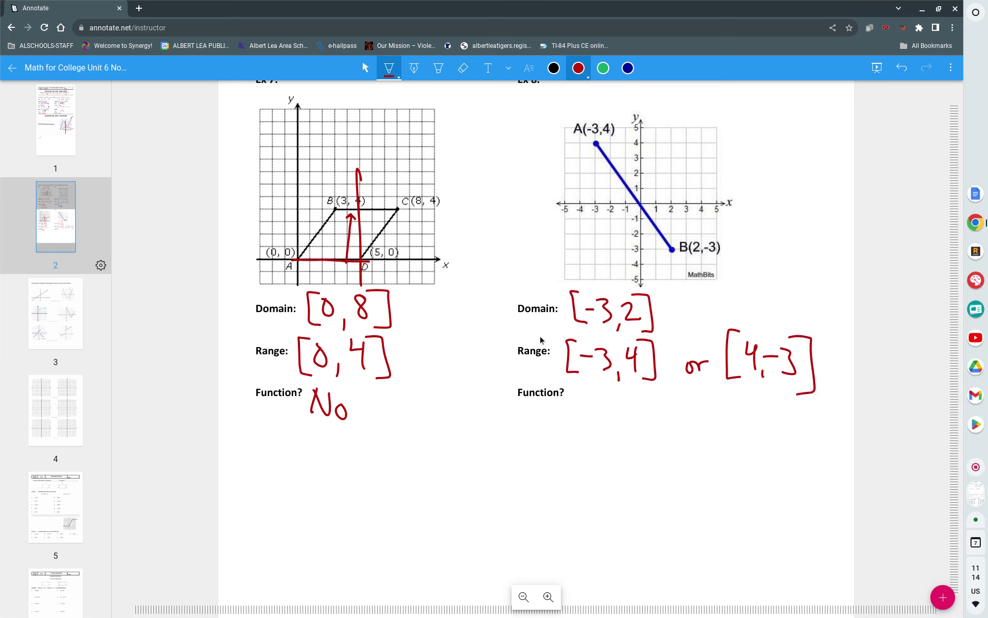
drag(462, 306, 509, 308)
drag(501, 301, 502, 315)
mouse_move(585, 382)
mouse_down()
mouse_move(596, 391)
mouse_move(609, 380)
mouse_move(617, 392)
mouse_move(679, 390)
mouse_up()
drag(700, 324, 823, 395)
drag(818, 337, 723, 370)
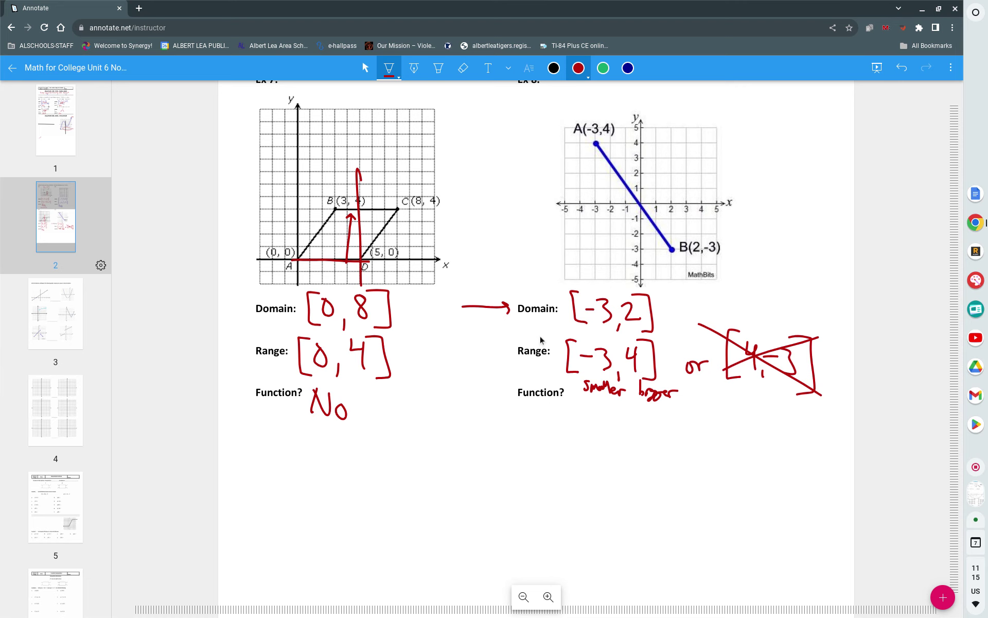
Answer Yes to Ex 8's Function? and move to page 3
drag(560, 415, 569, 431)
mouse_move(580, 413)
mouse_down()
mouse_move(568, 452)
mouse_move(593, 453)
mouse_move(595, 462)
mouse_up()
key(Page_Down)
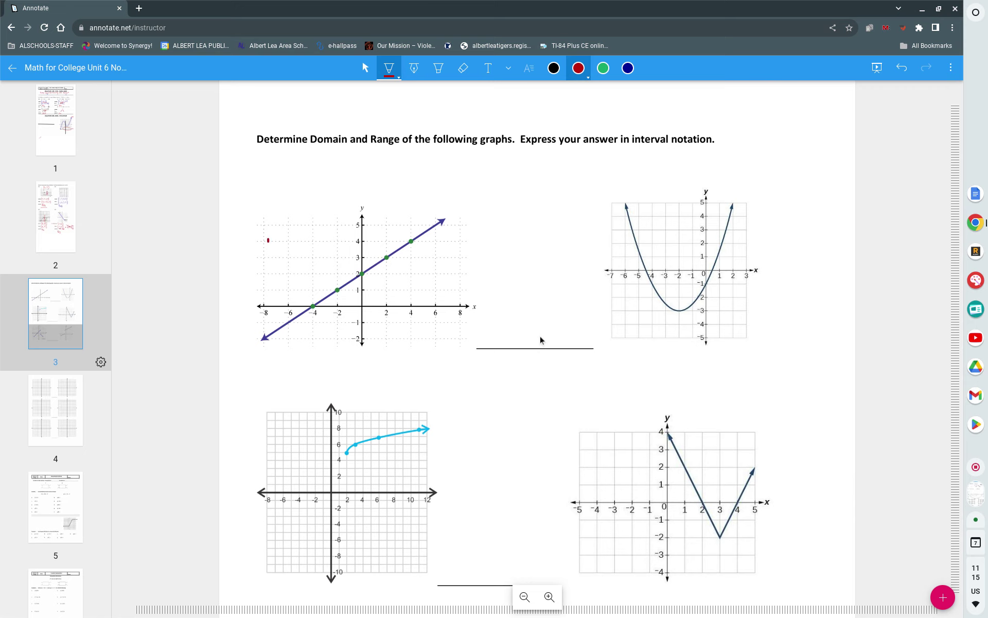
Erase the stray red stroke beside page 3's first graph and bring the top graphs into view
drag(268, 240, 264, 194)
click(463, 68)
click(266, 216)
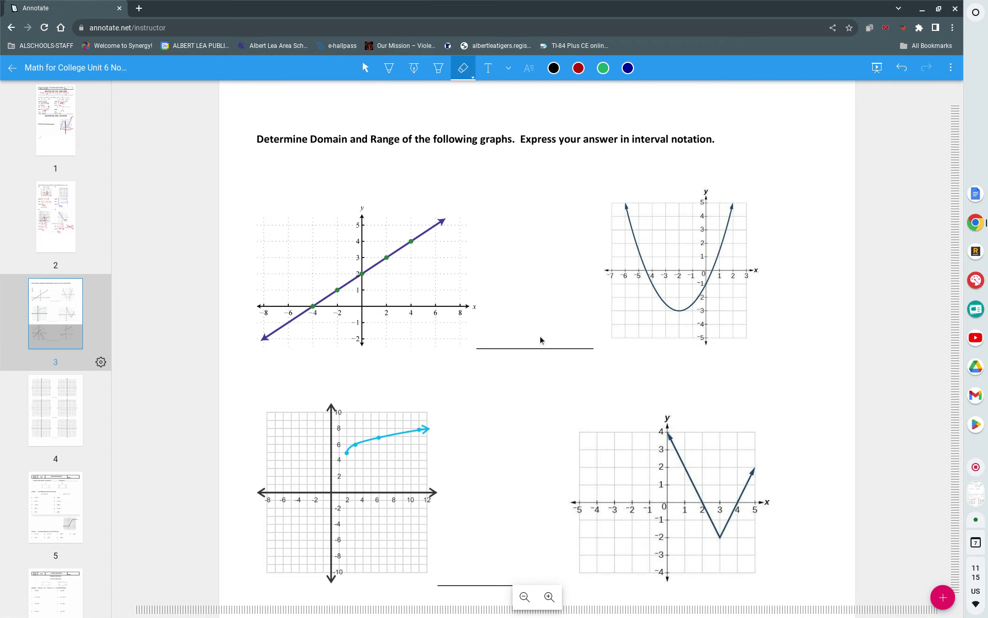
click(365, 68)
scroll(540, 339, down, 3)
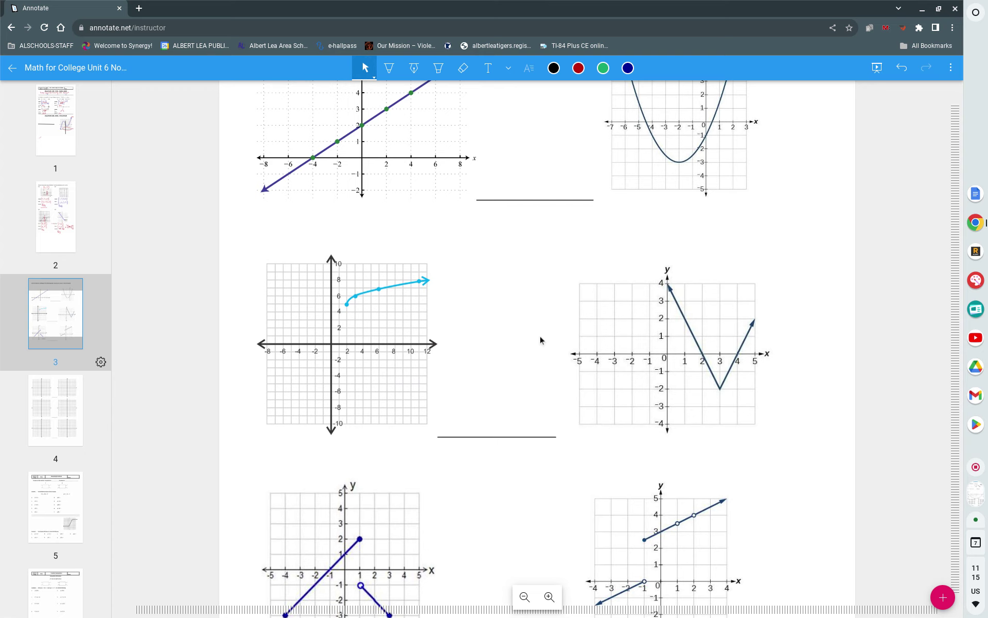
scroll(540, 340, up, 1)
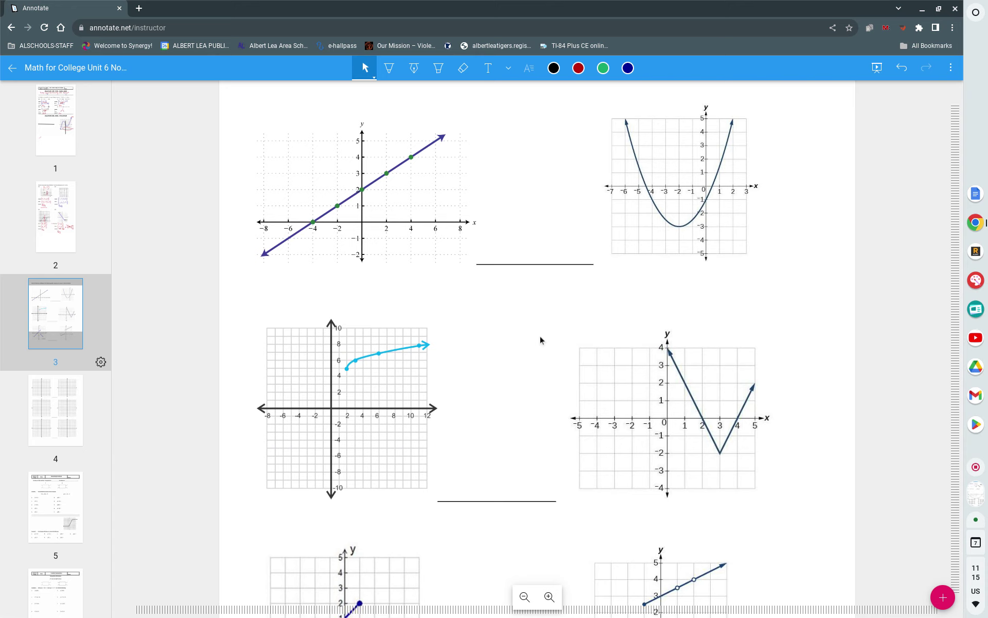
Write D: (-∞, ∞) and R: (-∞, ∞) in red above the line graph
key(p)
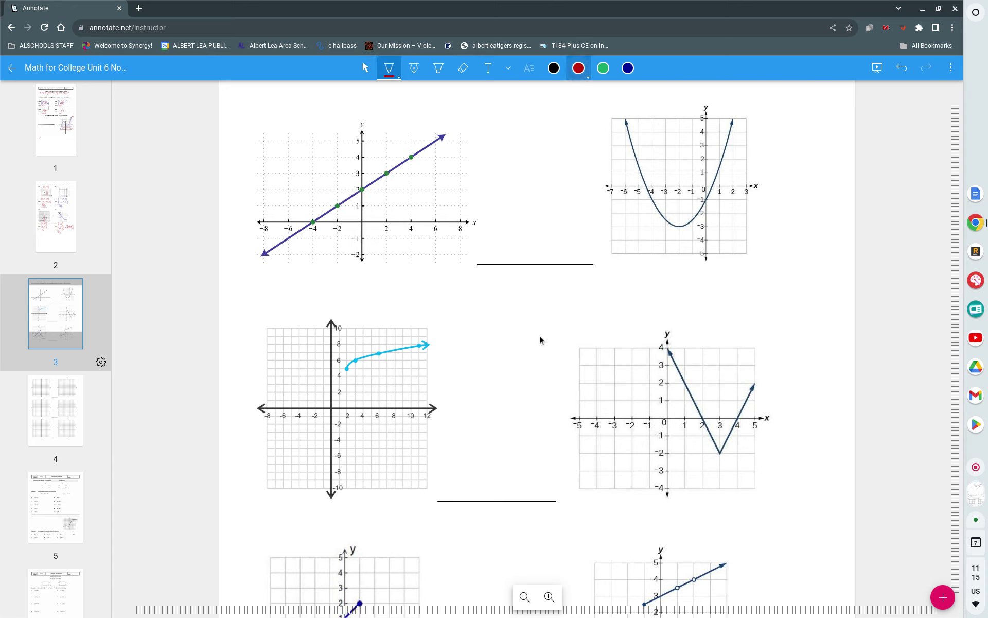
drag(252, 90, 253, 102)
click(270, 94)
drag(354, 86, 364, 101)
mouse_move(258, 111)
mouse_down()
mouse_move(255, 128)
mouse_move(293, 120)
mouse_move(294, 132)
mouse_up()
drag(343, 110, 345, 126)
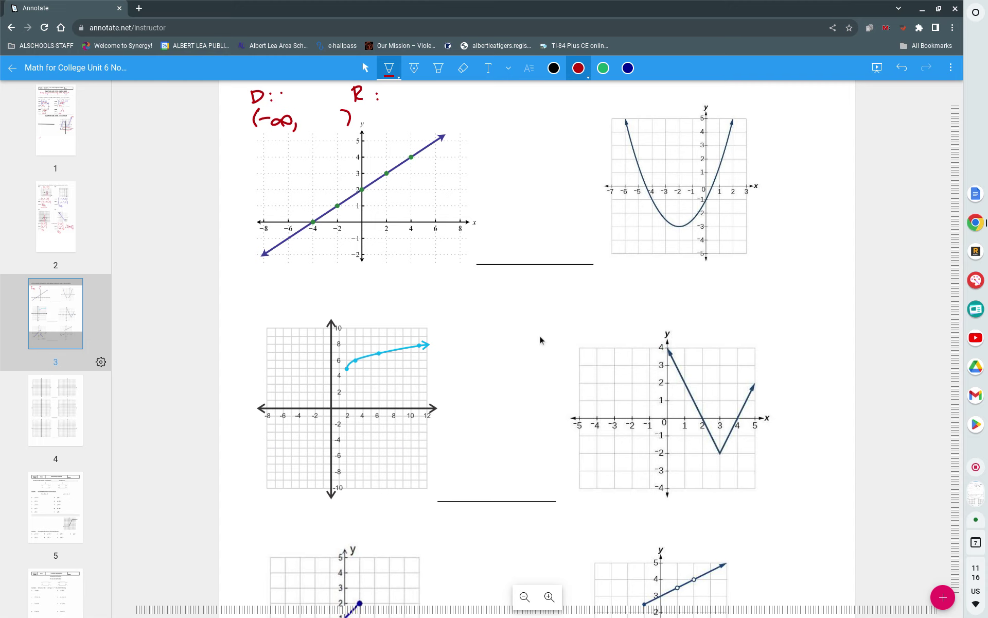
mouse_move(309, 122)
mouse_down()
mouse_move(330, 123)
mouse_move(320, 122)
mouse_up()
drag(410, 88, 406, 113)
drag(413, 101, 452, 103)
drag(456, 111, 453, 122)
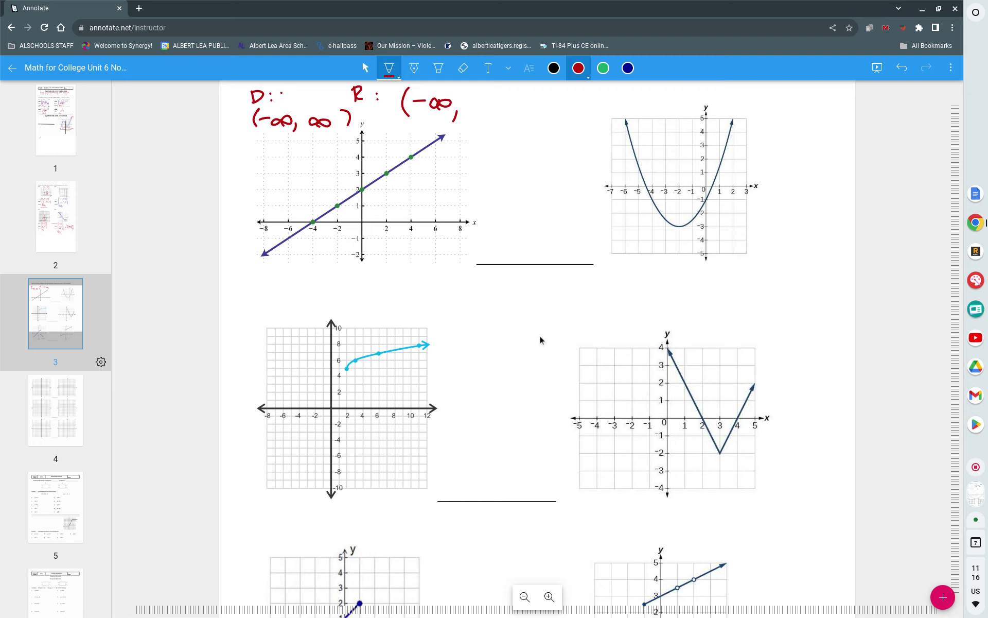
mouse_move(479, 101)
mouse_down()
mouse_move(469, 103)
mouse_move(489, 101)
mouse_up()
drag(490, 85, 493, 114)
Label the line graph 'Function' in red beneath it
mouse_move(307, 265)
mouse_down()
mouse_move(306, 280)
mouse_move(315, 264)
mouse_up()
drag(306, 273, 346, 282)
mouse_move(353, 265)
mouse_down()
mouse_move(352, 283)
mouse_move(361, 272)
mouse_up()
drag(363, 269, 387, 280)
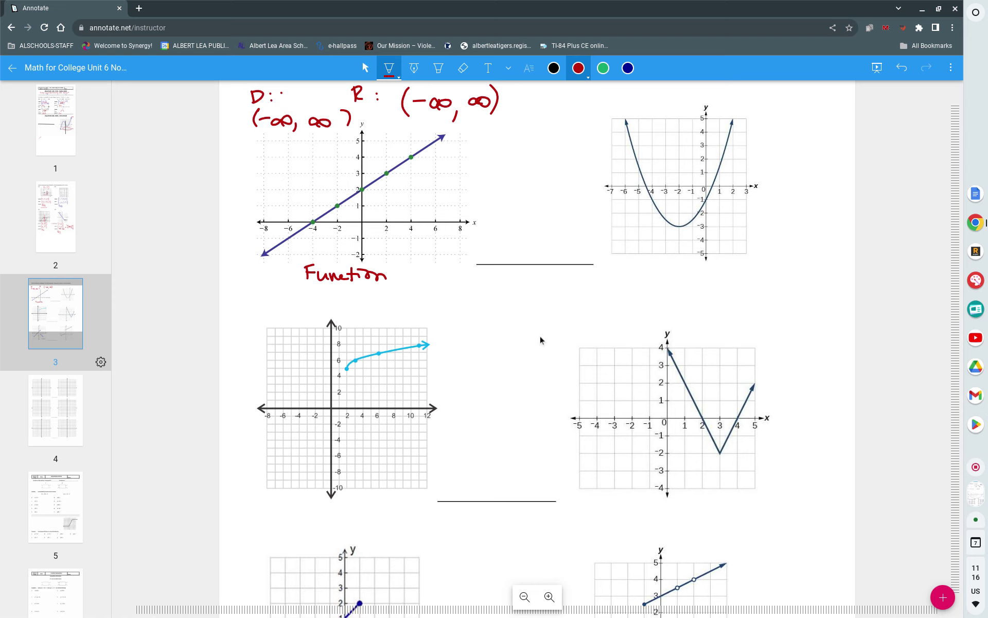
Write D: and R: labels above the parabola and start its domain (-∞, ∞)
drag(558, 89, 558, 101)
drag(558, 89, 559, 101)
drag(709, 89, 710, 101)
drag(708, 89, 717, 99)
drag(587, 88, 582, 103)
mouse_move(585, 98)
mouse_down()
mouse_move(614, 106)
mouse_move(636, 97)
mouse_move(636, 87)
mouse_move(639, 107)
mouse_up()
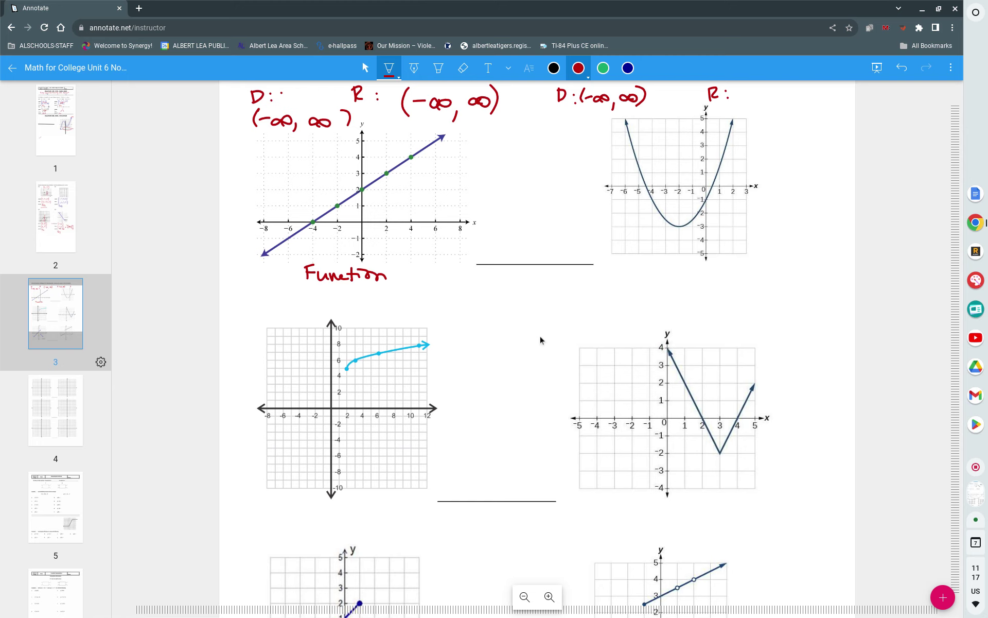
Dot the parabola's vertex at (-2, -3) and write its range [-3, ∞) in red
drag(678, 228, 678, 226)
mouse_move(749, 87)
mouse_down()
mouse_move(737, 89)
mouse_move(748, 112)
mouse_move(755, 102)
mouse_up()
drag(759, 94, 774, 120)
mouse_move(801, 101)
mouse_down()
mouse_move(793, 95)
mouse_move(816, 102)
mouse_move(824, 116)
mouse_up()
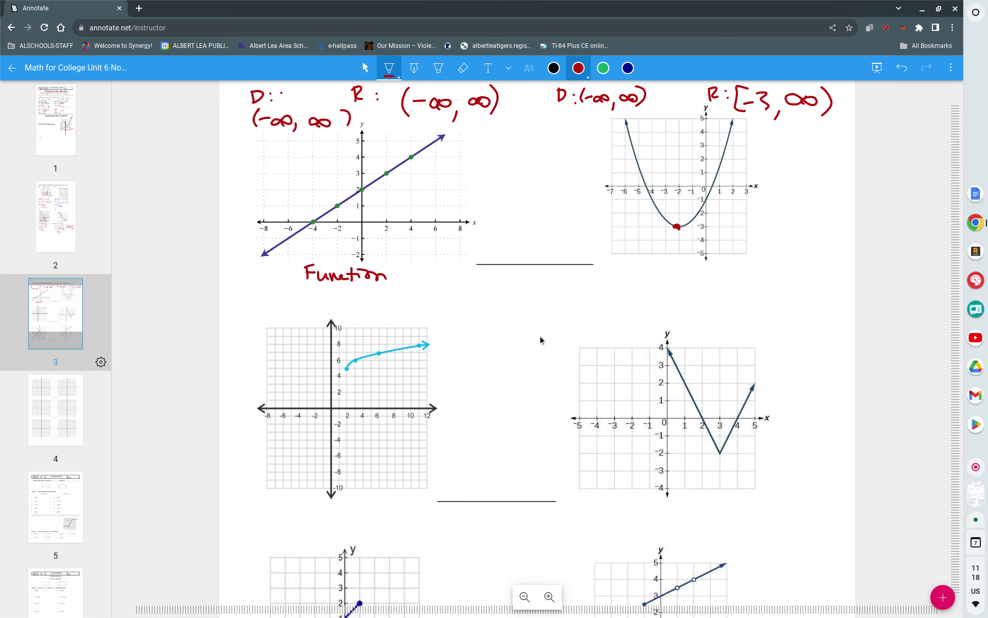
Write a red 'D:' label beside the cyan curve graph
key(s)
scroll(541, 339, down, 2)
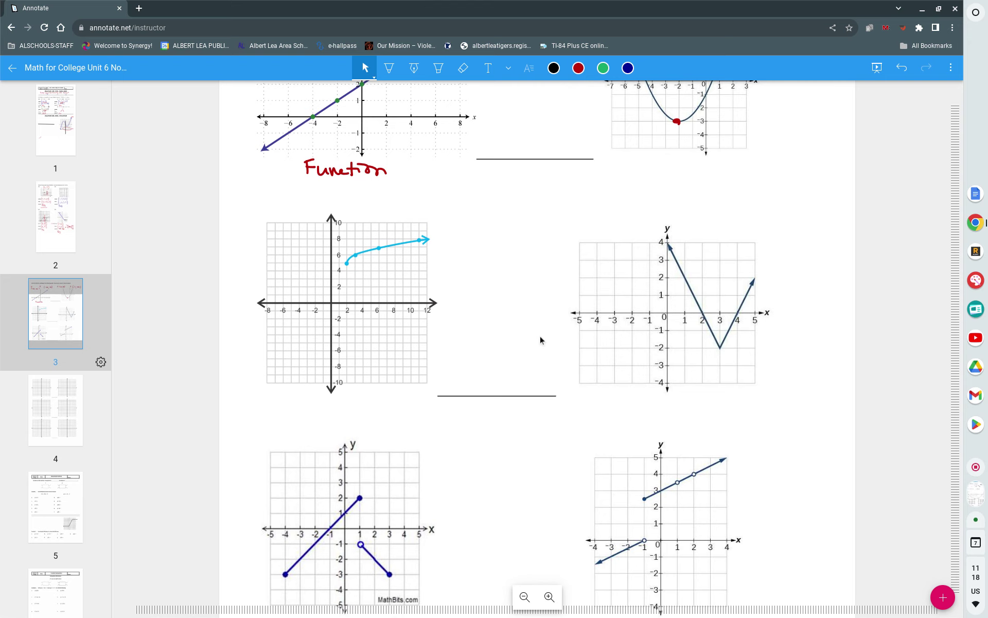
scroll(540, 340, up, 1)
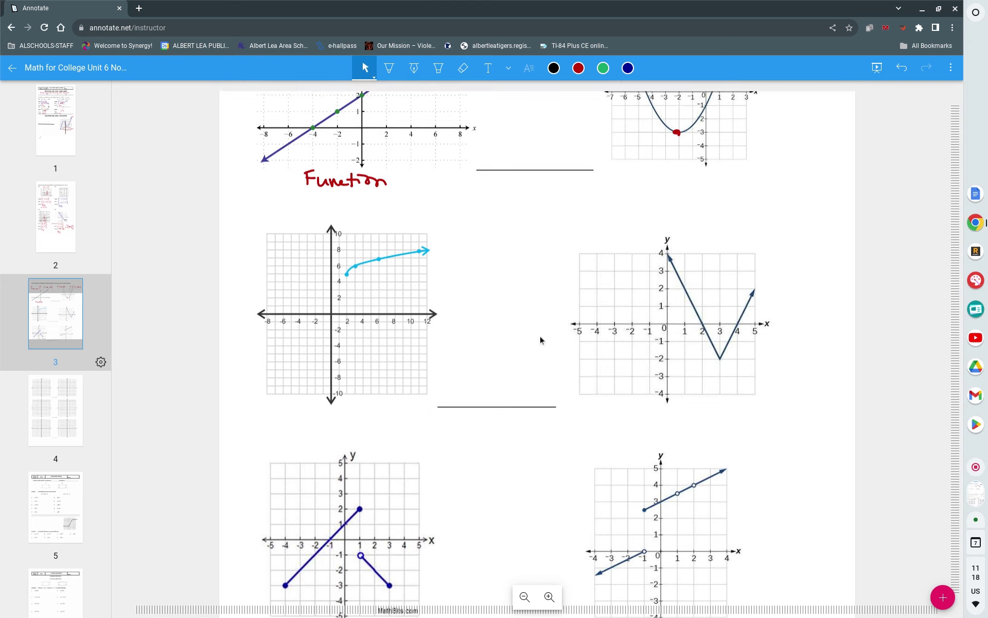
key(p)
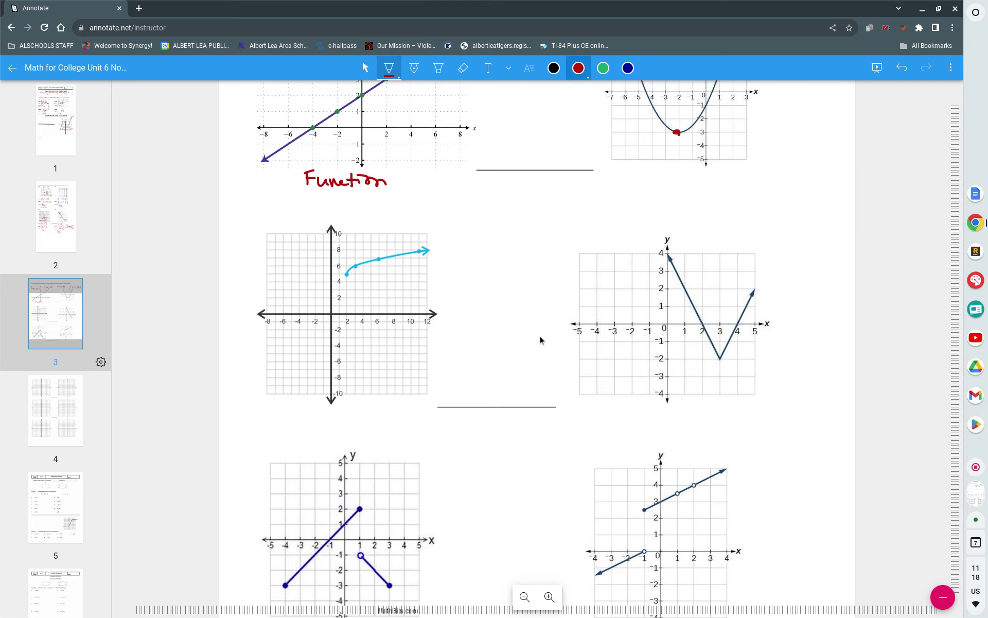
drag(230, 204, 230, 220)
drag(228, 205, 230, 219)
click(250, 208)
click(251, 216)
Write the cyan curve's domain [2, ∞) and begin its range at 5 after R:
mouse_move(266, 203)
mouse_down()
mouse_move(266, 222)
mouse_move(277, 213)
mouse_move(281, 223)
mouse_up()
mouse_move(299, 209)
mouse_down()
mouse_move(311, 208)
mouse_move(309, 221)
mouse_move(355, 216)
mouse_up()
click(364, 205)
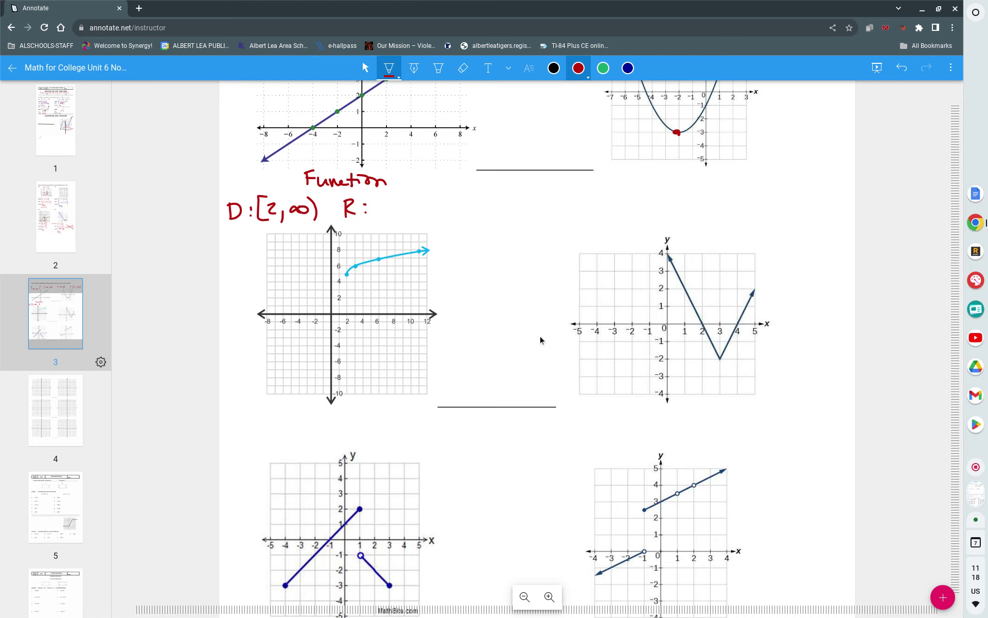
mouse_move(383, 193)
mouse_down()
mouse_move(373, 196)
mouse_move(386, 219)
mouse_move(402, 200)
mouse_up()
mouse_move(406, 212)
mouse_down()
mouse_move(429, 202)
mouse_move(418, 205)
mouse_move(430, 219)
mouse_up()
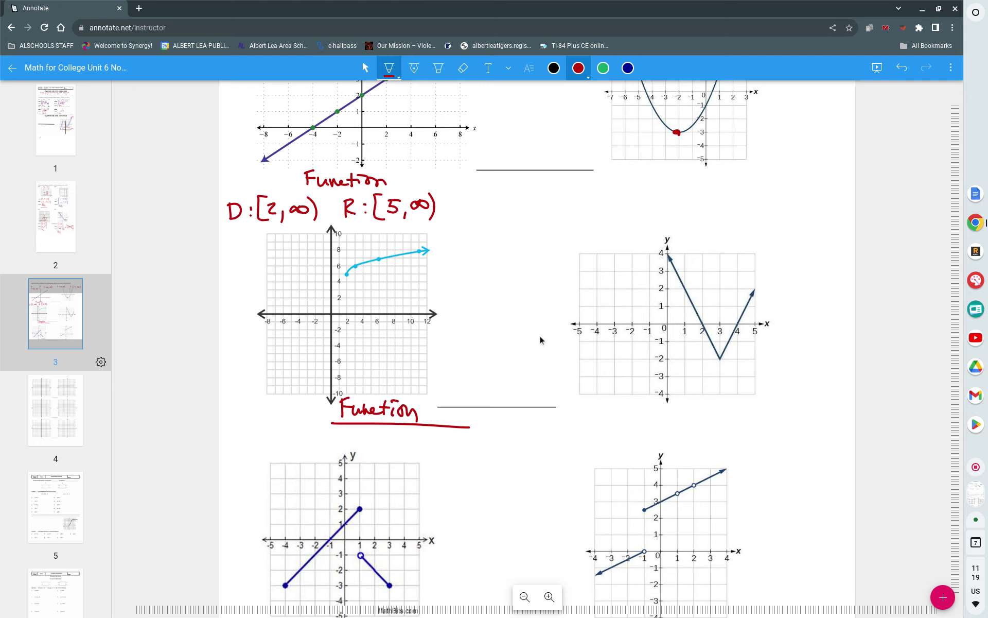
Write the domain D:(-∞,∞) for the V-shaped graph, erasing a mistaken bracket
drag(526, 194, 526, 210)
mouse_move(525, 193)
mouse_down()
mouse_move(538, 201)
mouse_move(527, 210)
mouse_move(564, 211)
mouse_up()
click(545, 196)
click(463, 68)
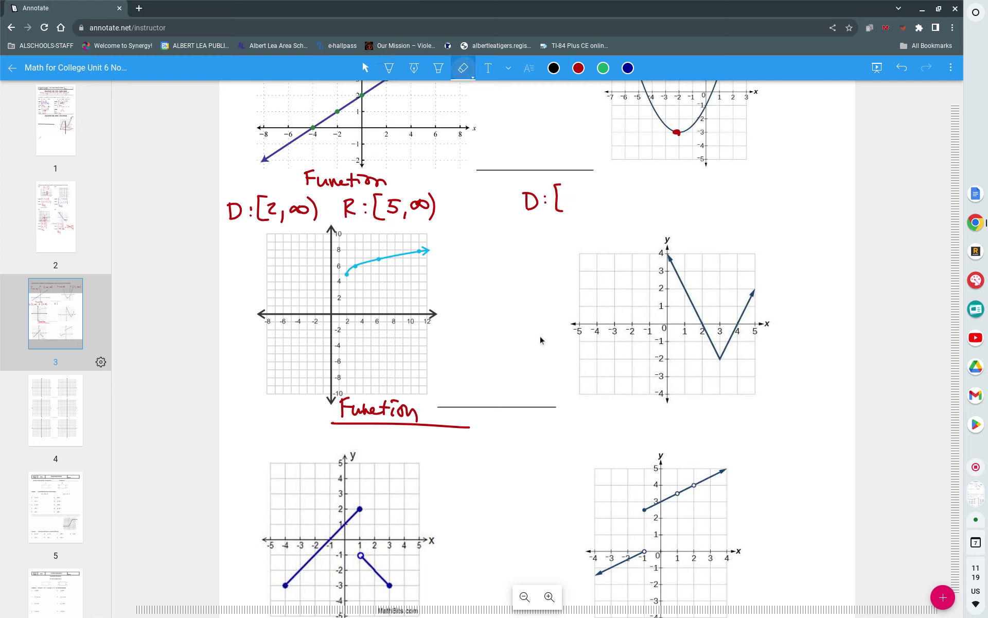
drag(560, 180, 560, 214)
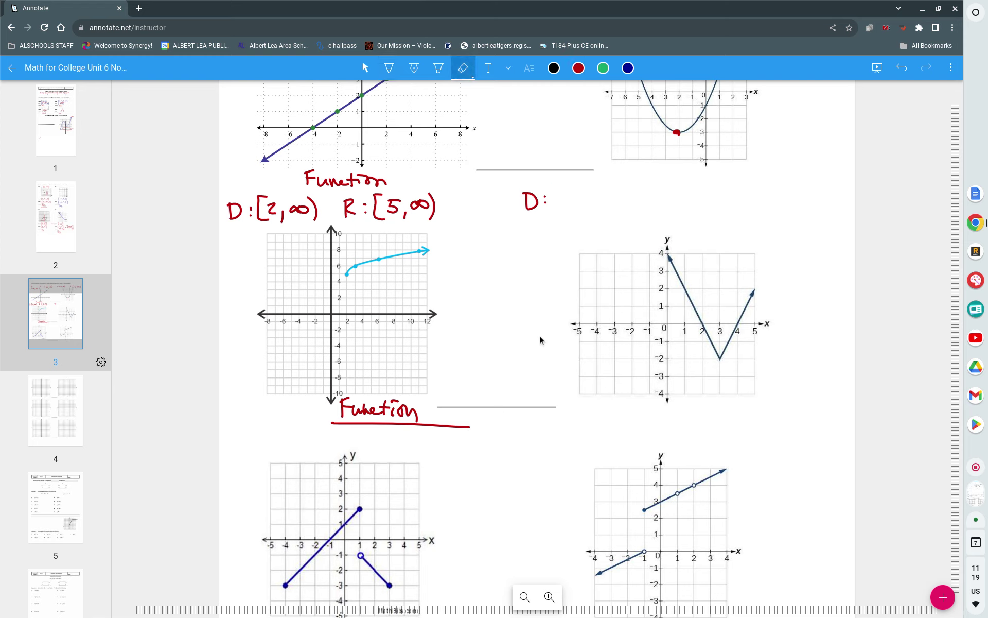
click(389, 68)
drag(558, 191, 557, 211)
drag(560, 201, 565, 201)
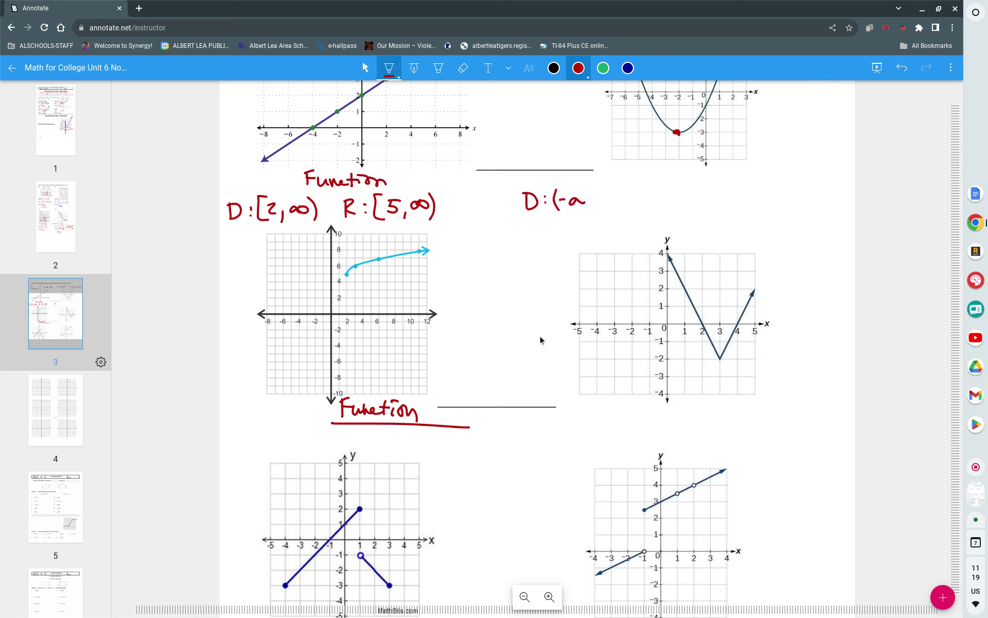
mouse_move(577, 201)
mouse_down()
mouse_move(604, 200)
mouse_move(606, 210)
mouse_up()
Write the V graph's range R:[-2,∞) next to the domain
drag(660, 188, 660, 205)
drag(661, 188, 667, 201)
mouse_move(698, 180)
mouse_down()
mouse_move(693, 207)
mouse_move(702, 208)
mouse_up()
drag(702, 199, 722, 203)
mouse_move(734, 201)
mouse_down()
mouse_move(764, 188)
mouse_move(757, 211)
mouse_up()
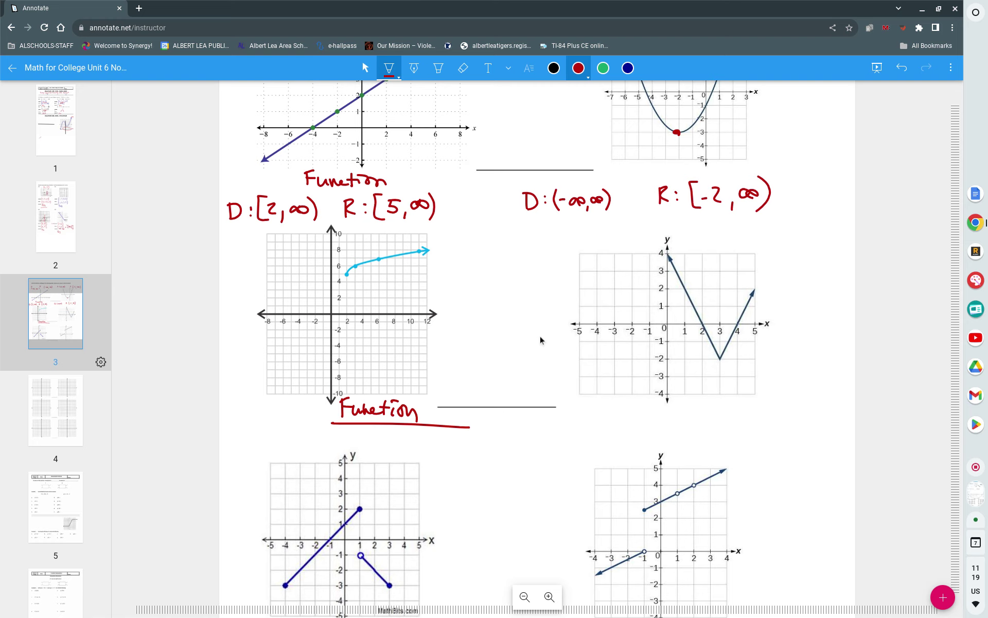
Label the V-shaped graph 'Function' in red and underline it
mouse_move(684, 234)
mouse_down()
mouse_move(685, 249)
mouse_move(731, 246)
mouse_up()
drag(723, 241, 765, 256)
drag(670, 253, 773, 259)
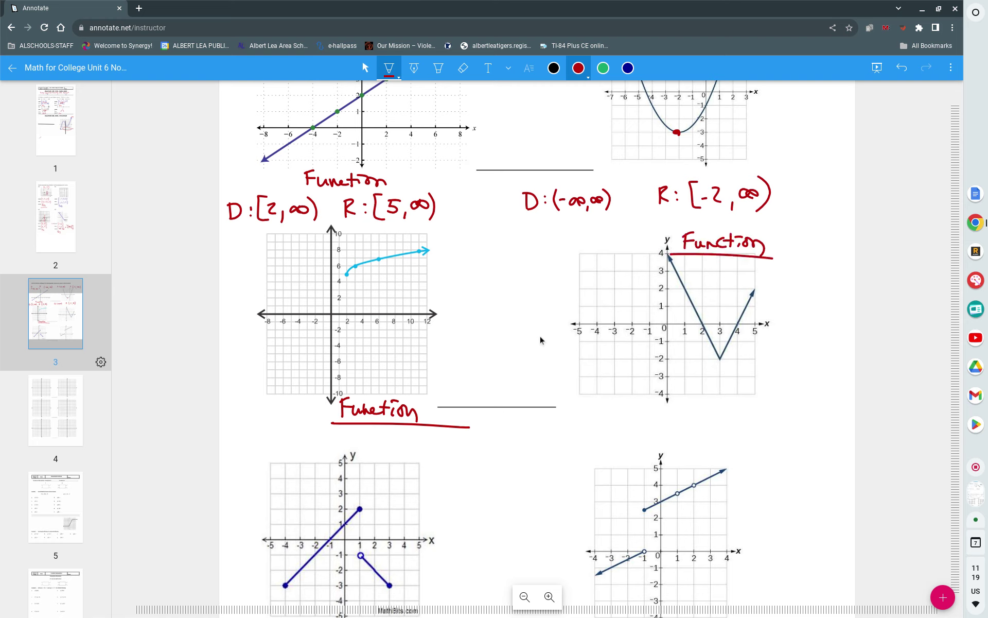